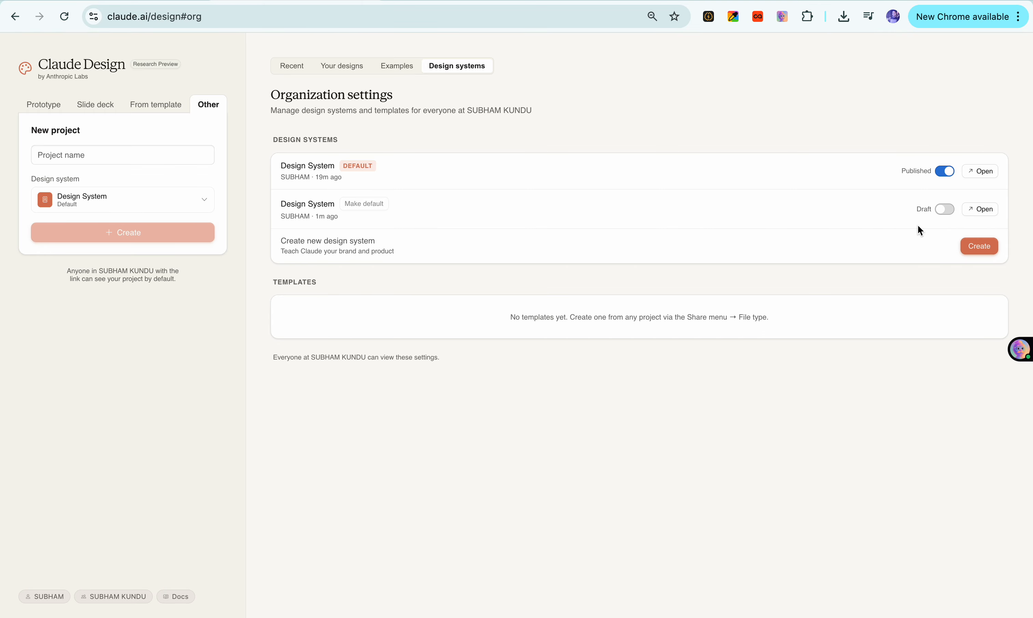
Step: Open the draft design system's setup form, review its fields and return to the project list
{"action": "left_click", "coordinate": [973, 214]}
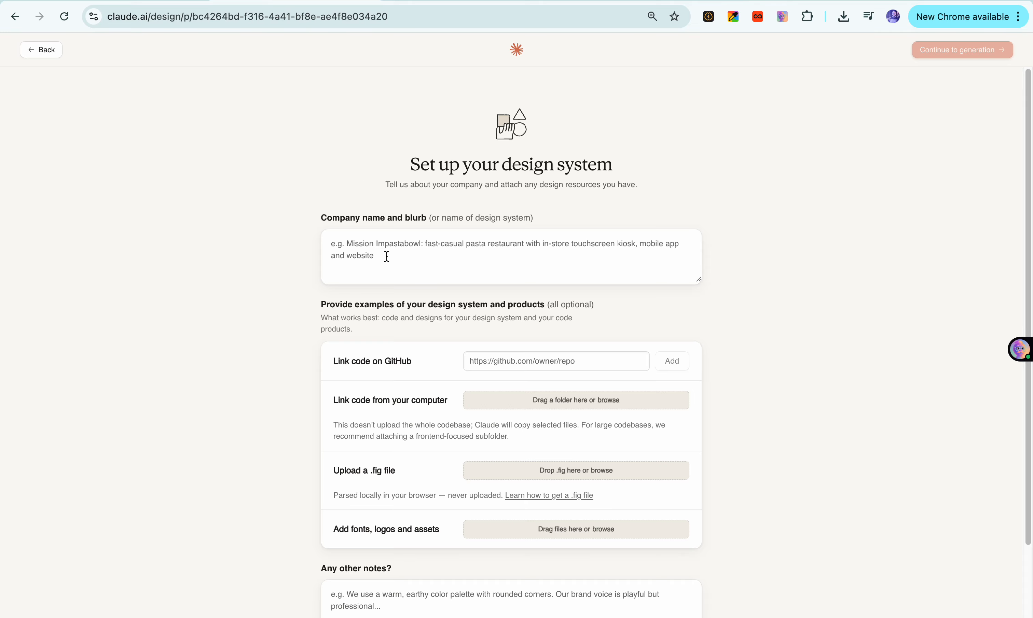
{"action": "scroll", "coordinate": [386, 256], "scroll_direction": "down", "scroll_amount": 3}
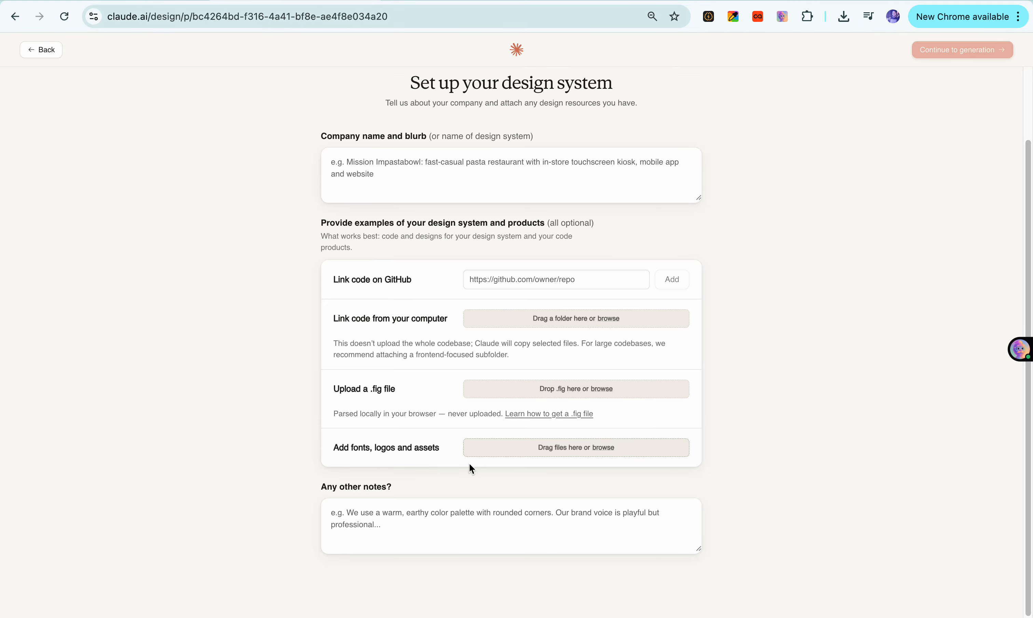
{"action": "left_click", "coordinate": [49, 50]}
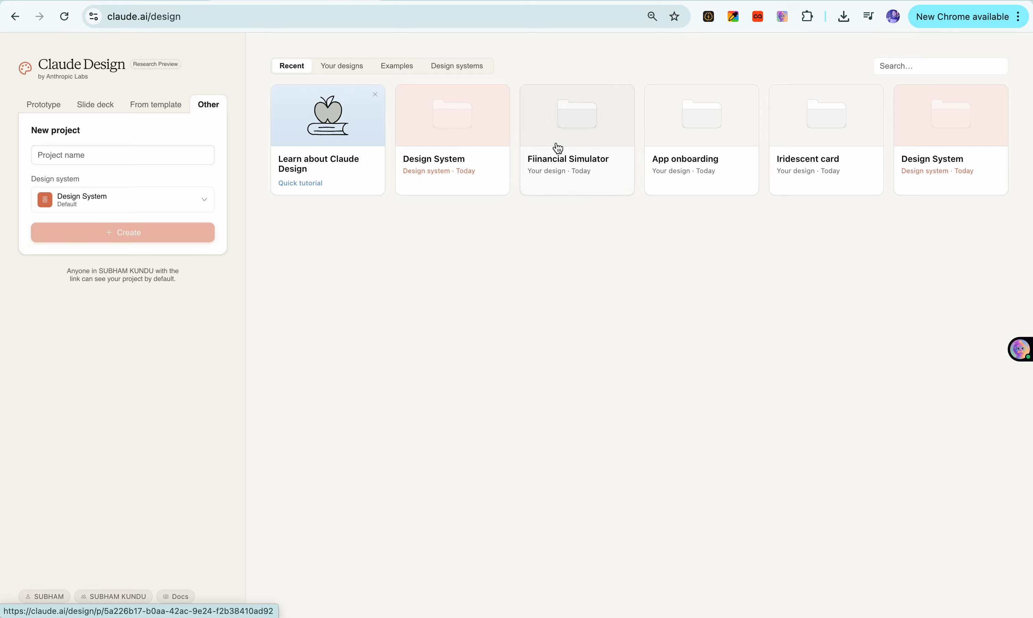
Step: Open the Fiinancial Simulator project and read its chat history from the clarifying questions to the concept and build summary
{"action": "left_click", "coordinate": [576, 162]}
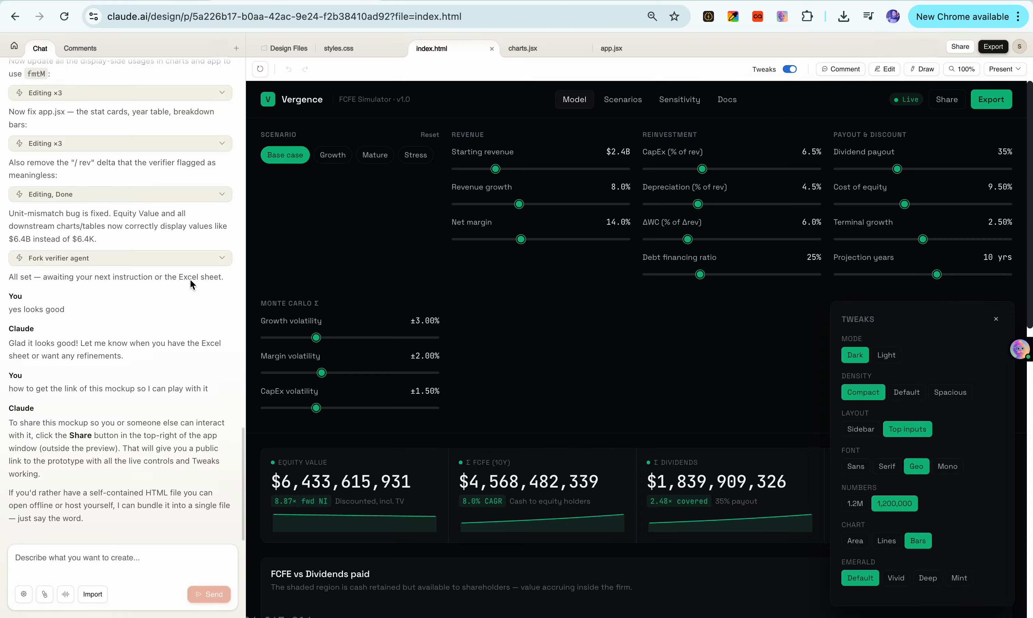
{"action": "scroll", "coordinate": [190, 282], "scroll_direction": "up", "scroll_amount": 5}
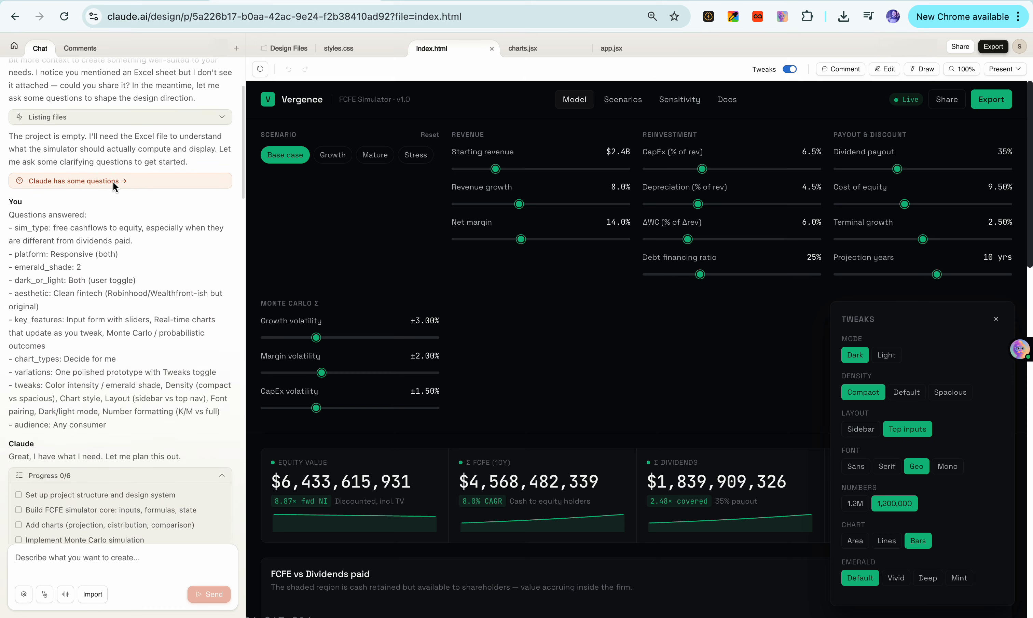
{"action": "scroll", "coordinate": [122, 226], "scroll_direction": "up", "scroll_amount": 5}
{"action": "scroll", "coordinate": [92, 239], "scroll_direction": "down", "scroll_amount": 2}
{"action": "scroll", "coordinate": [85, 251], "scroll_direction": "down", "scroll_amount": 1}
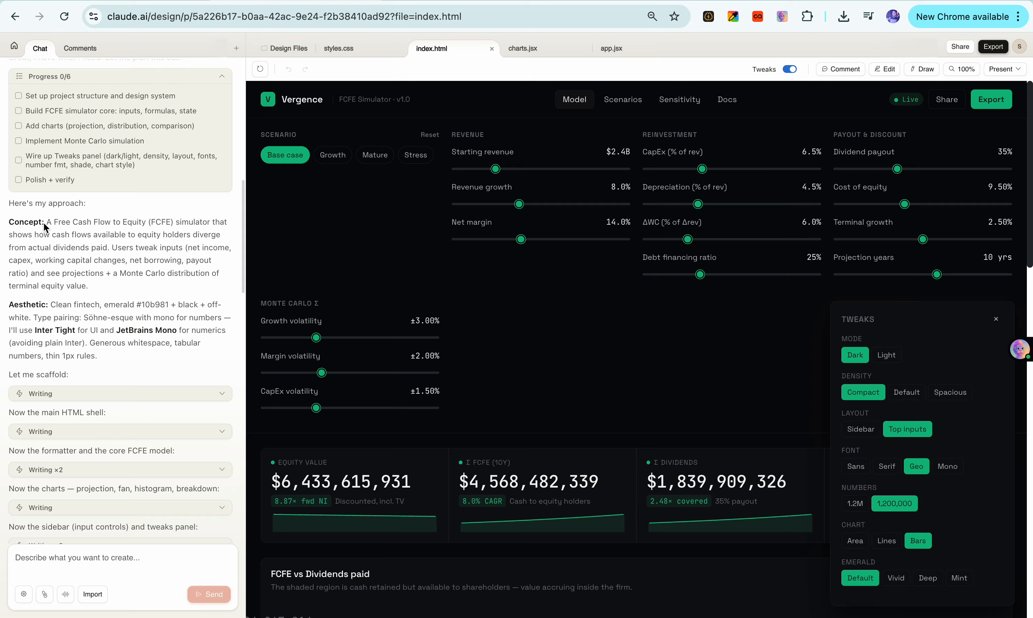
{"action": "left_click_drag", "start_coordinate": [44, 222], "coordinate": [107, 262]}
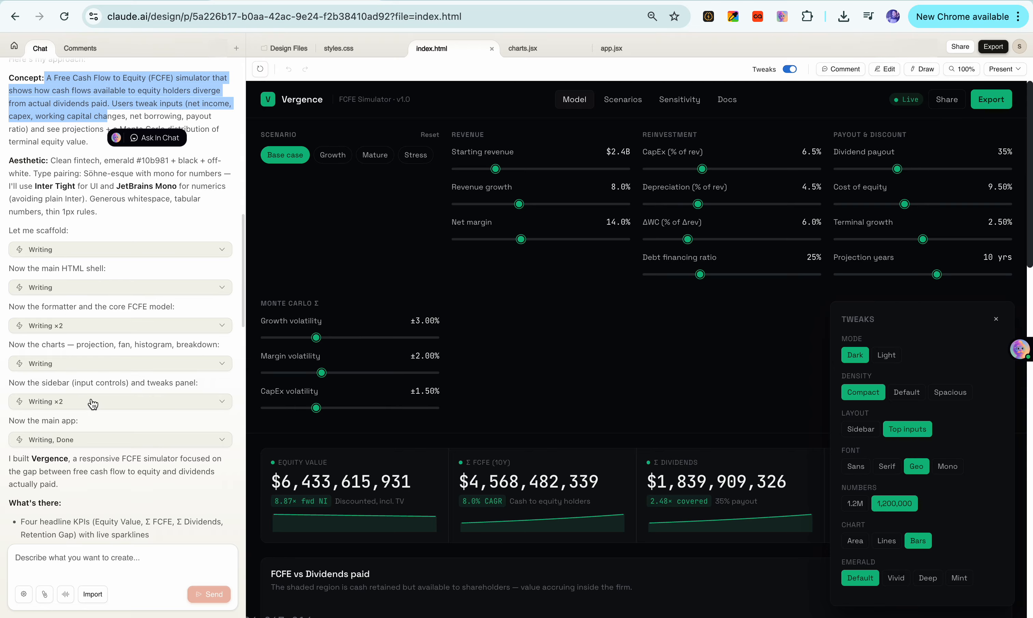
{"action": "left_click_drag", "start_coordinate": [33, 360], "coordinate": [69, 361]}
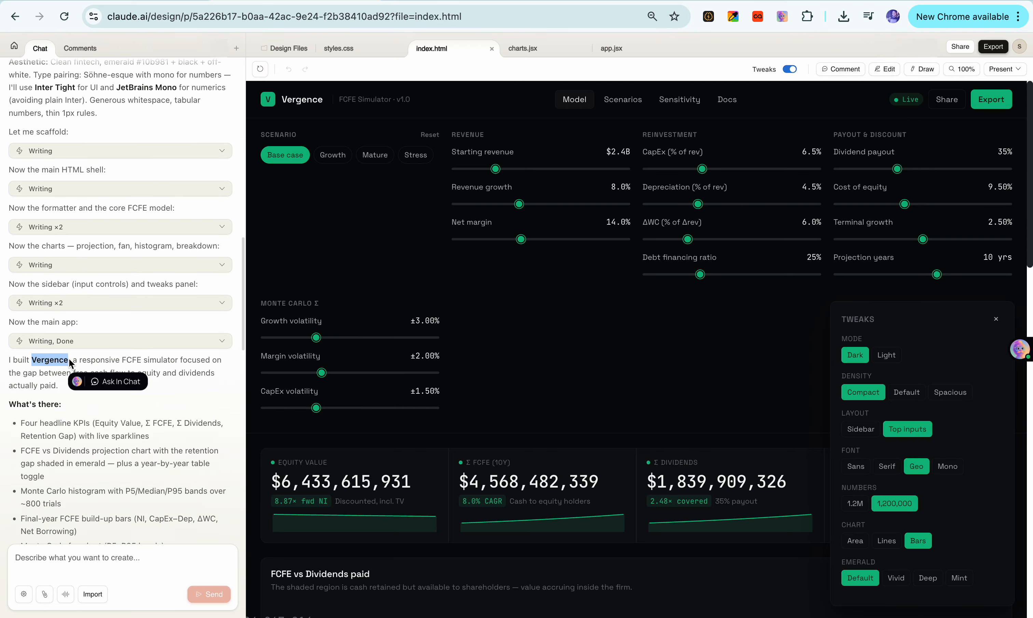
Step: Browse the project's design files, previewing index.html and expanding the src folder to see its components
{"action": "left_click", "coordinate": [280, 48]}
{"action": "left_click", "coordinate": [318, 157]}
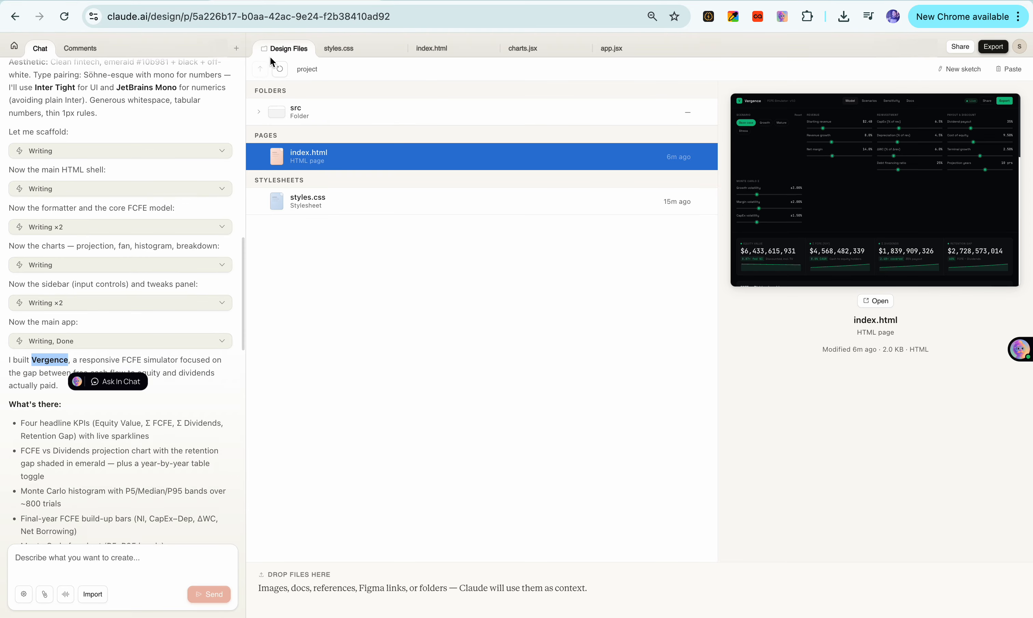
{"action": "left_click", "coordinate": [258, 113]}
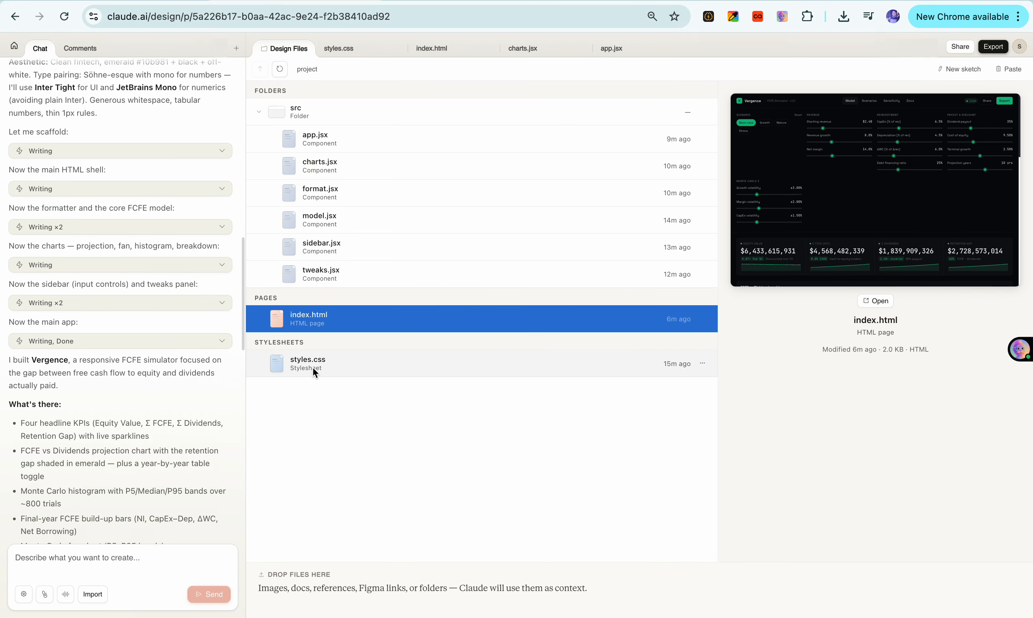
{"action": "left_click", "coordinate": [346, 50]}
{"action": "left_click", "coordinate": [298, 46]}
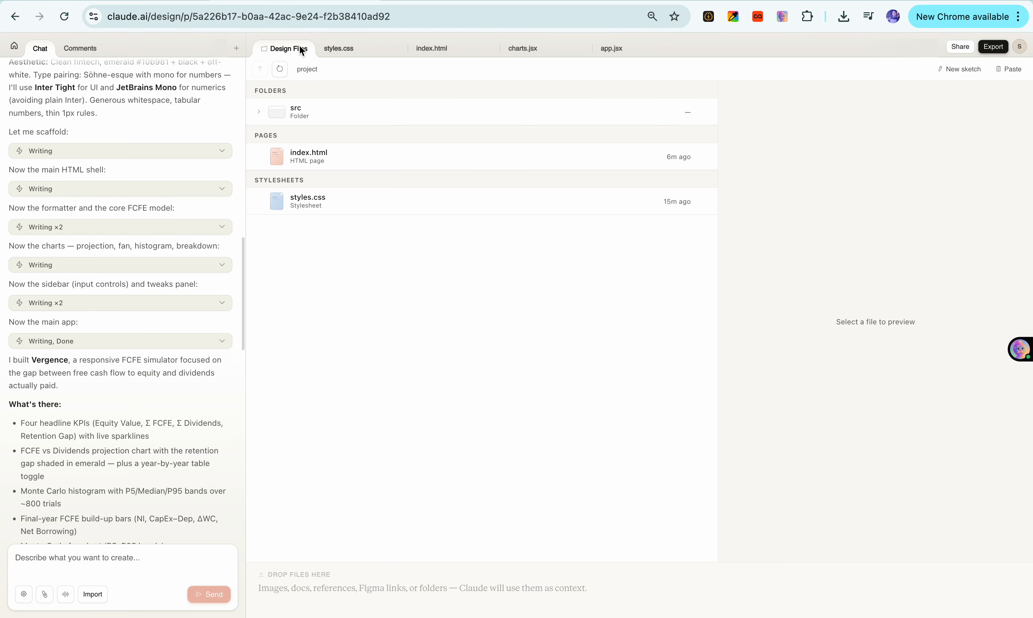
Step: View the open styles.css, index.html, charts.jsx and app.jsx files in turn
{"action": "left_click", "coordinate": [311, 152]}
{"action": "left_click", "coordinate": [356, 52]}
{"action": "left_click", "coordinate": [434, 53]}
{"action": "left_click", "coordinate": [539, 51]}
{"action": "left_click", "coordinate": [606, 51]}
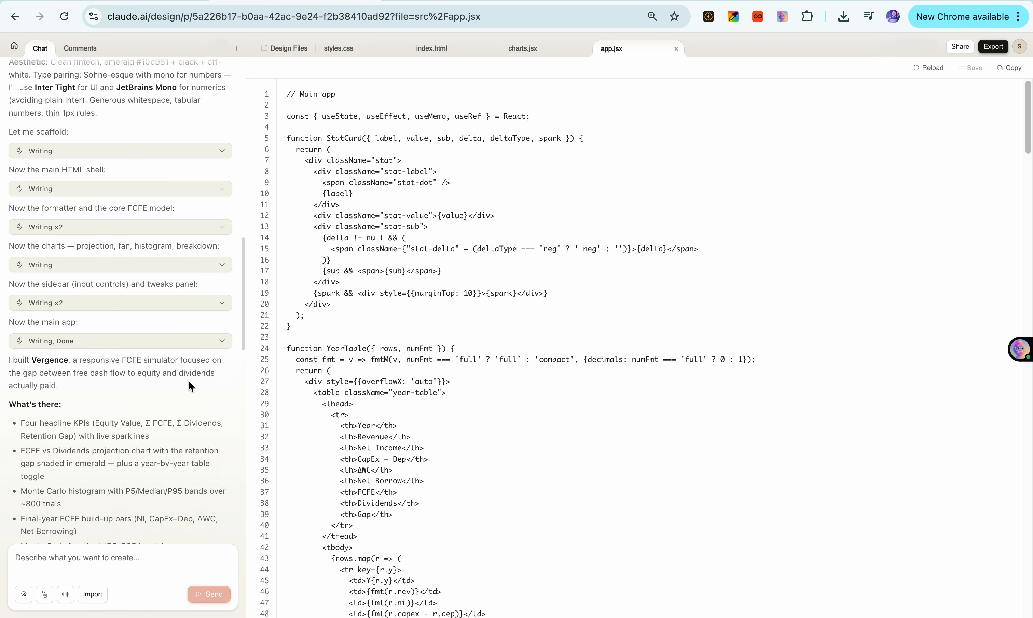
Step: Read the rest of the project chat down to the latest message about sharing the mockup
{"action": "scroll", "coordinate": [160, 388], "scroll_direction": "down", "scroll_amount": 2}
{"action": "scroll", "coordinate": [160, 391], "scroll_direction": "down", "scroll_amount": 15}
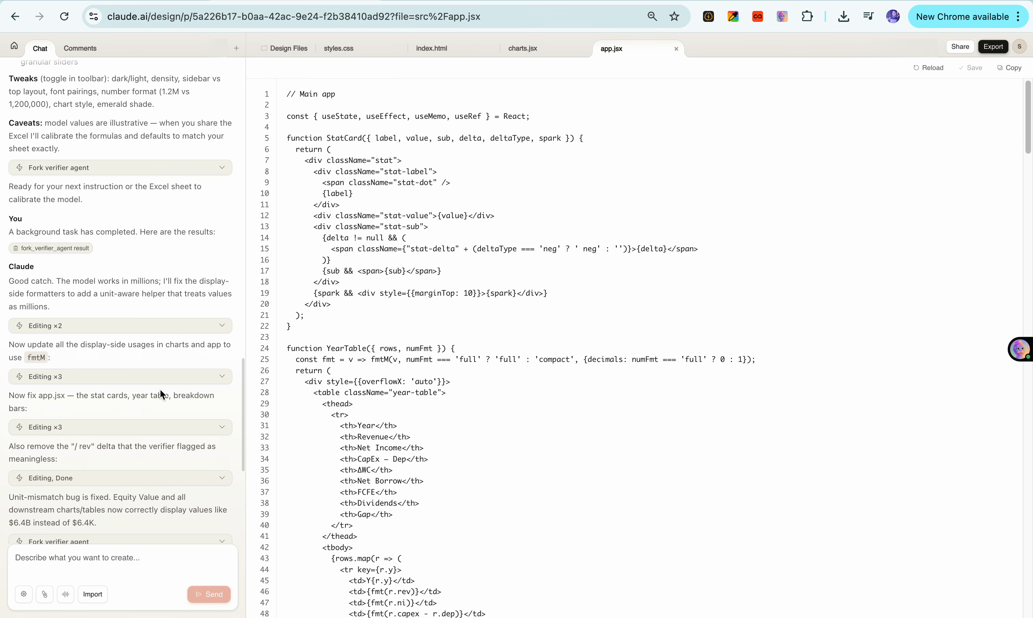
{"action": "scroll", "coordinate": [160, 390], "scroll_direction": "down", "scroll_amount": 2}
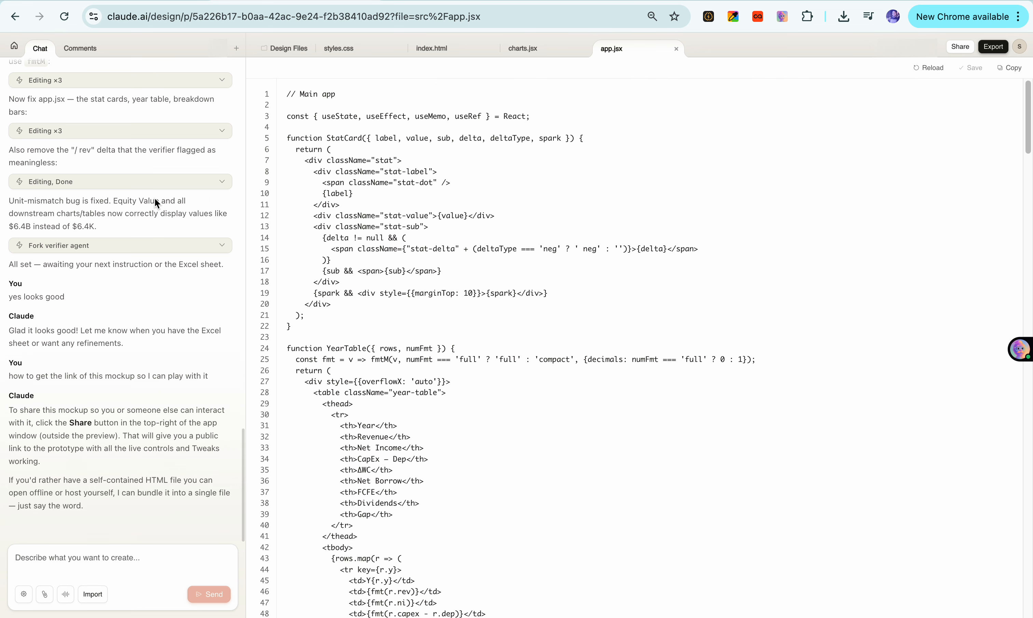
Step: Preview index.html in the project's design files and open the page
{"action": "left_click", "coordinate": [285, 50]}
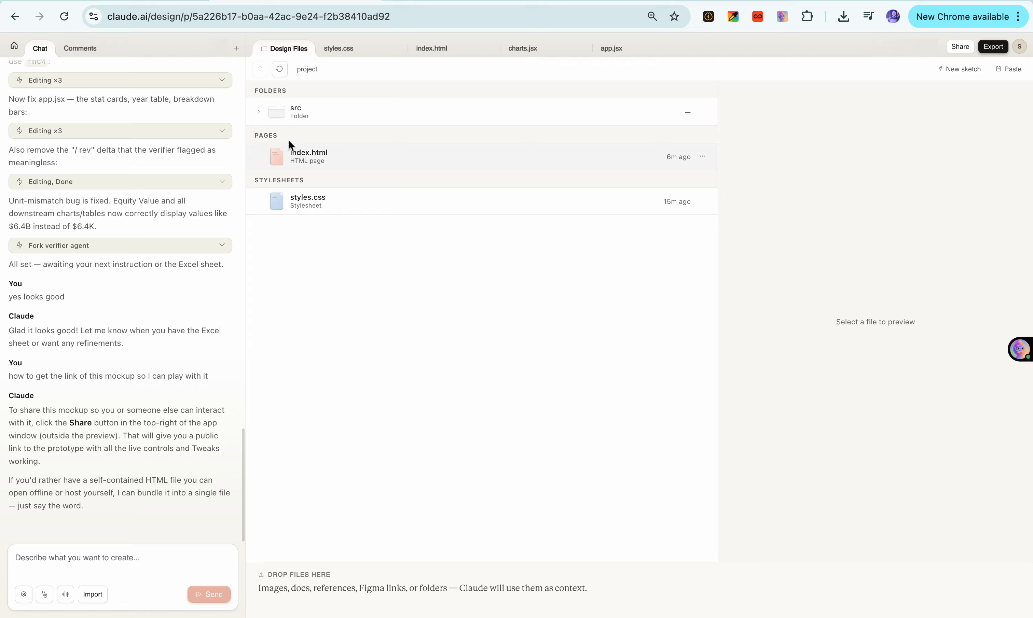
{"action": "left_click", "coordinate": [336, 167]}
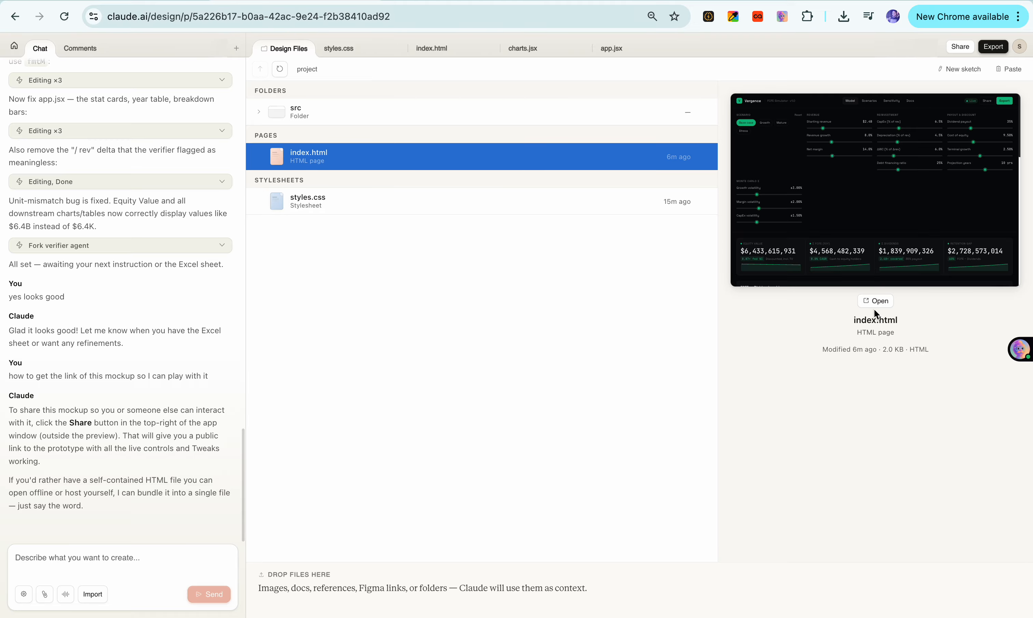
{"action": "left_click", "coordinate": [874, 300]}
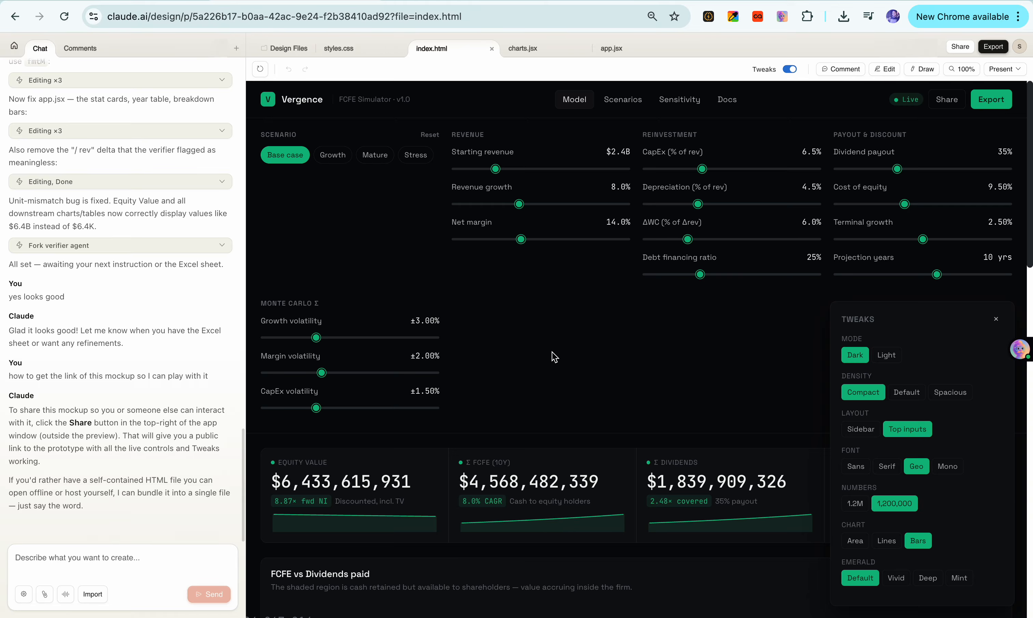
Step: Set the simulator's layout tweak to Sidebar and look over the rearranged inputs and charts
{"action": "left_click", "coordinate": [855, 430]}
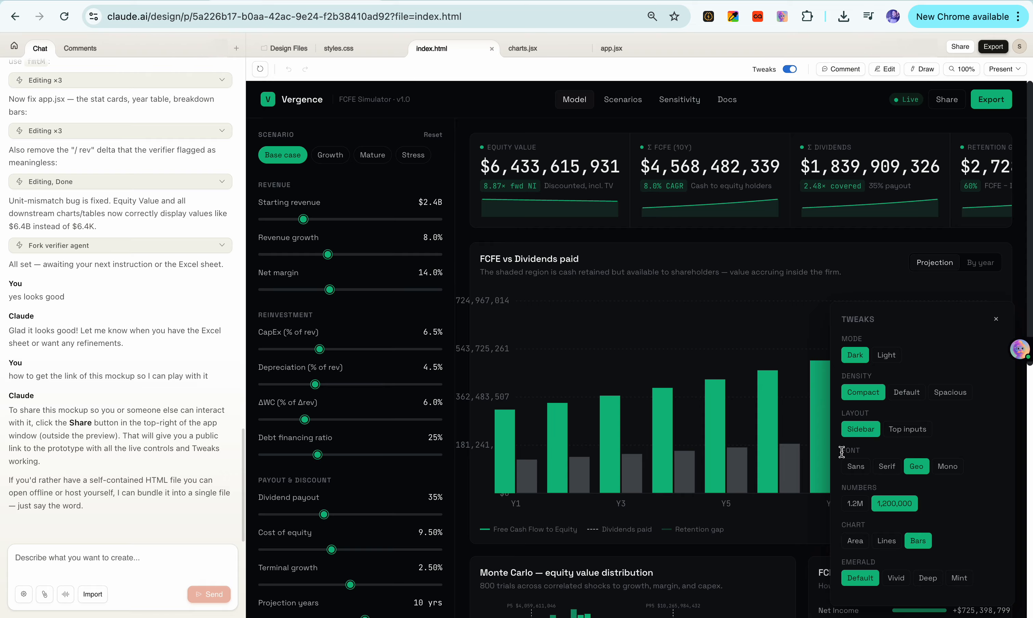
{"action": "scroll", "coordinate": [875, 455], "scroll_direction": "down", "scroll_amount": 4}
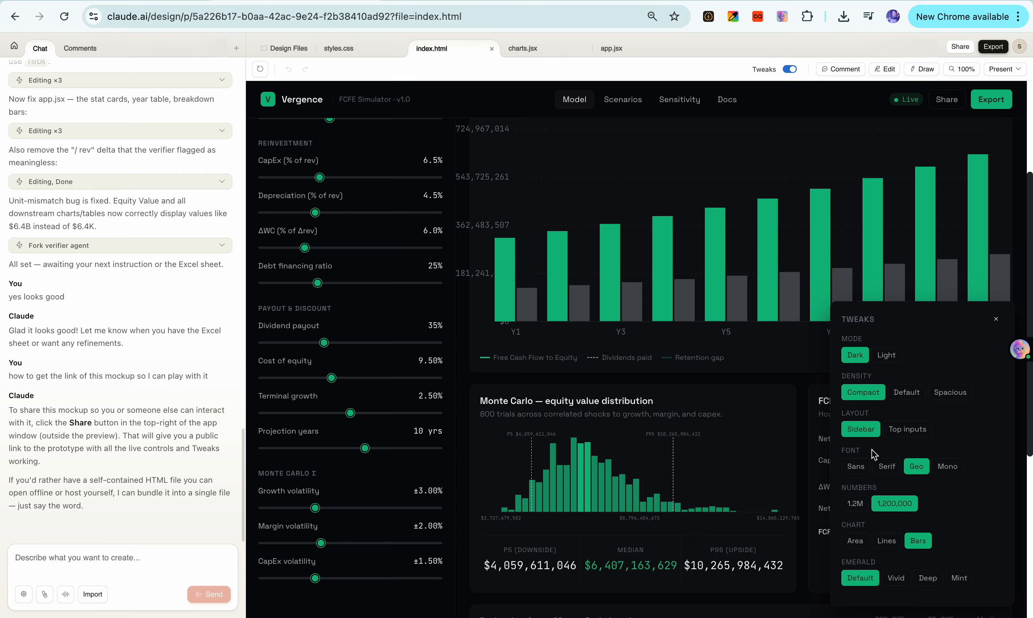
{"action": "scroll", "coordinate": [894, 436], "scroll_direction": "up", "scroll_amount": 3}
Step: Try the simulator in Light mode with Default and Spacious density, and return it to Dark mode
{"action": "left_click", "coordinate": [885, 355]}
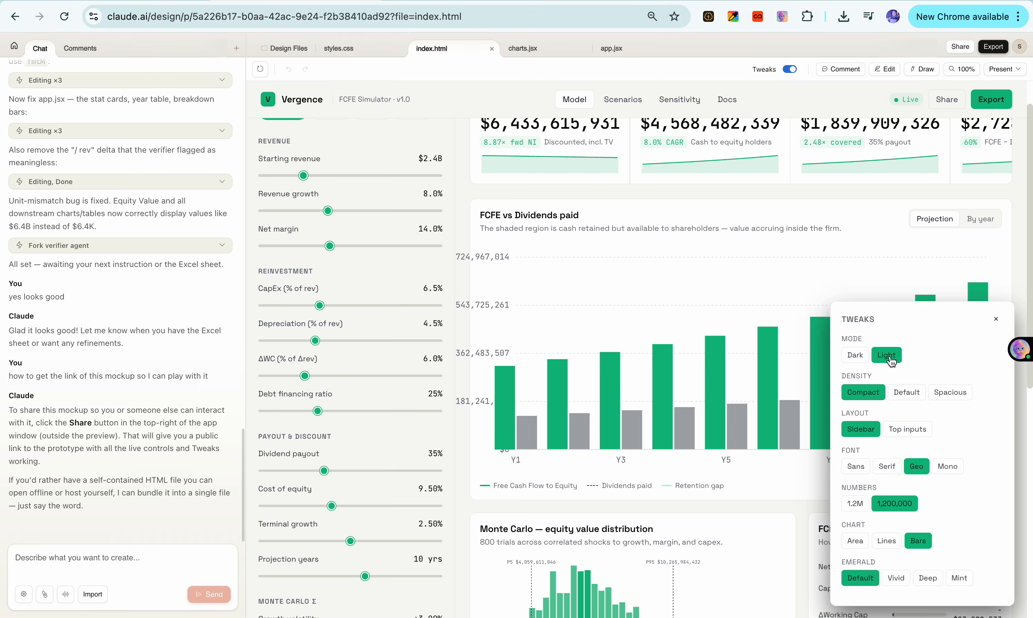
{"action": "scroll", "coordinate": [796, 444], "scroll_direction": "up", "scroll_amount": 1}
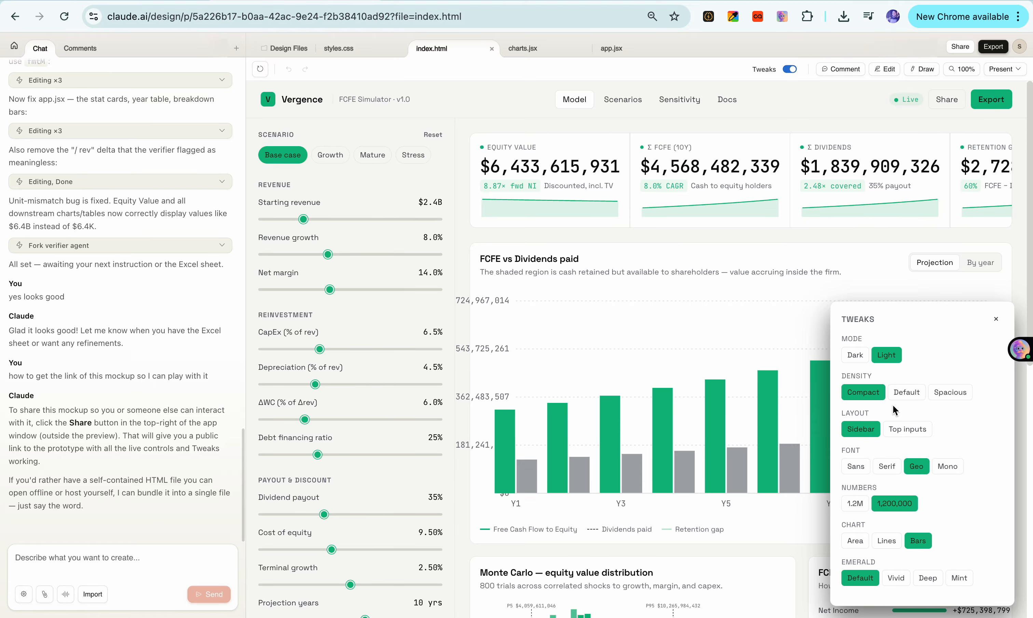
{"action": "left_click", "coordinate": [909, 394]}
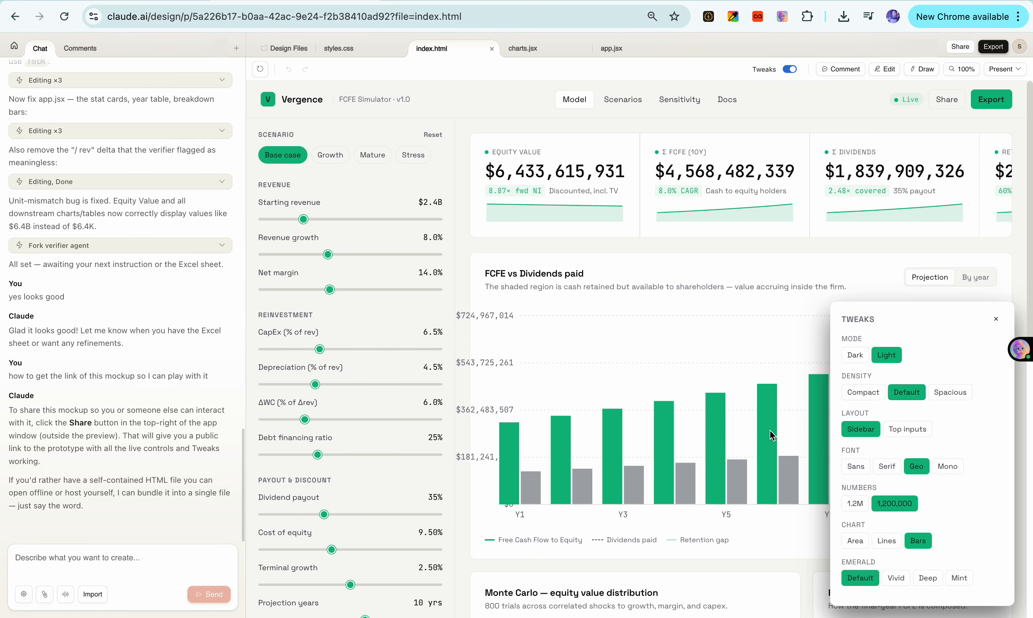
{"action": "left_click", "coordinate": [944, 399]}
{"action": "scroll", "coordinate": [874, 518], "scroll_direction": "down", "scroll_amount": 1}
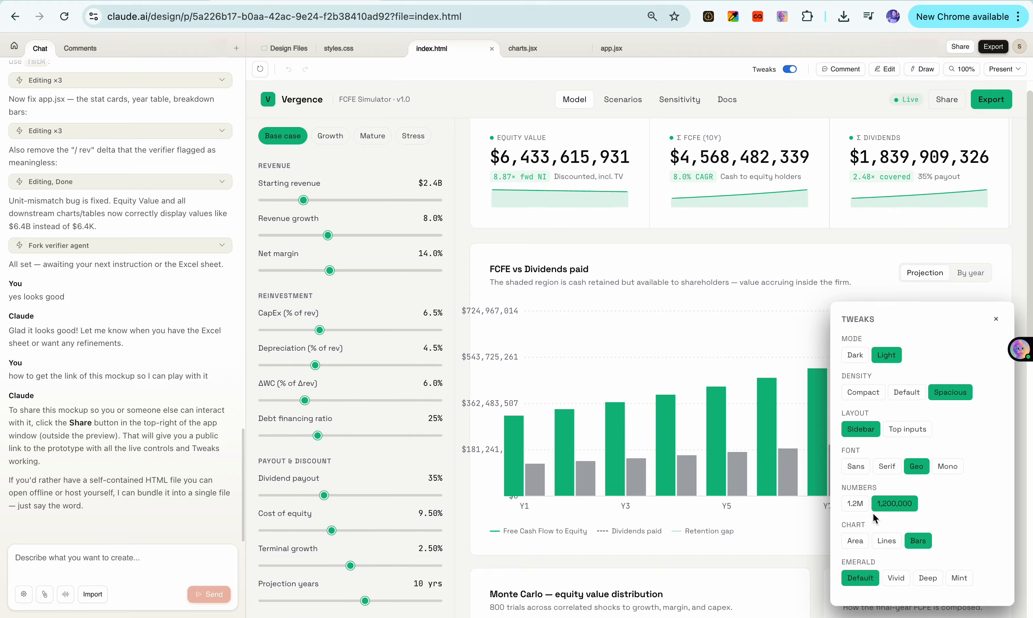
{"action": "left_click", "coordinate": [858, 354]}
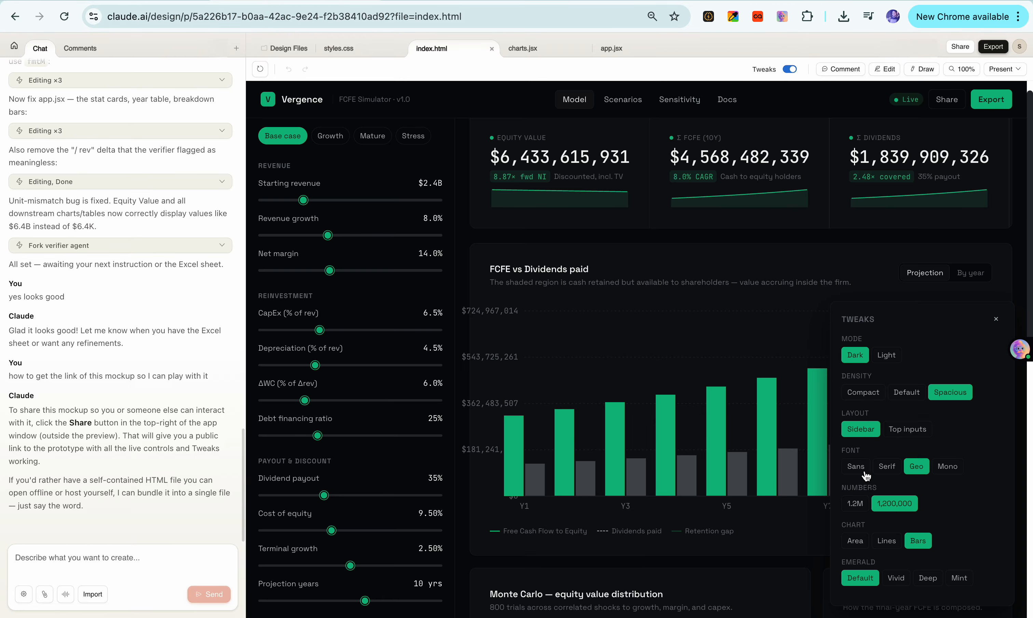
Step: Set the simulator's number format to 1.2M and its density to Default
{"action": "scroll", "coordinate": [875, 474], "scroll_direction": "down", "scroll_amount": 4}
{"action": "scroll", "coordinate": [882, 508], "scroll_direction": "down", "scroll_amount": 1}
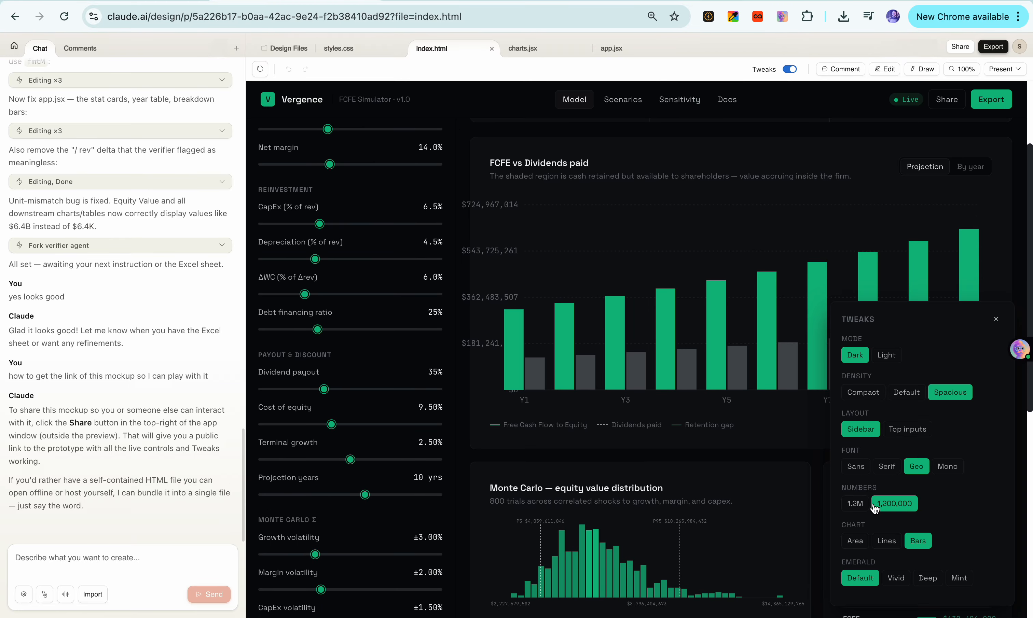
{"action": "left_click", "coordinate": [866, 506]}
{"action": "scroll", "coordinate": [671, 419], "scroll_direction": "down", "scroll_amount": 1}
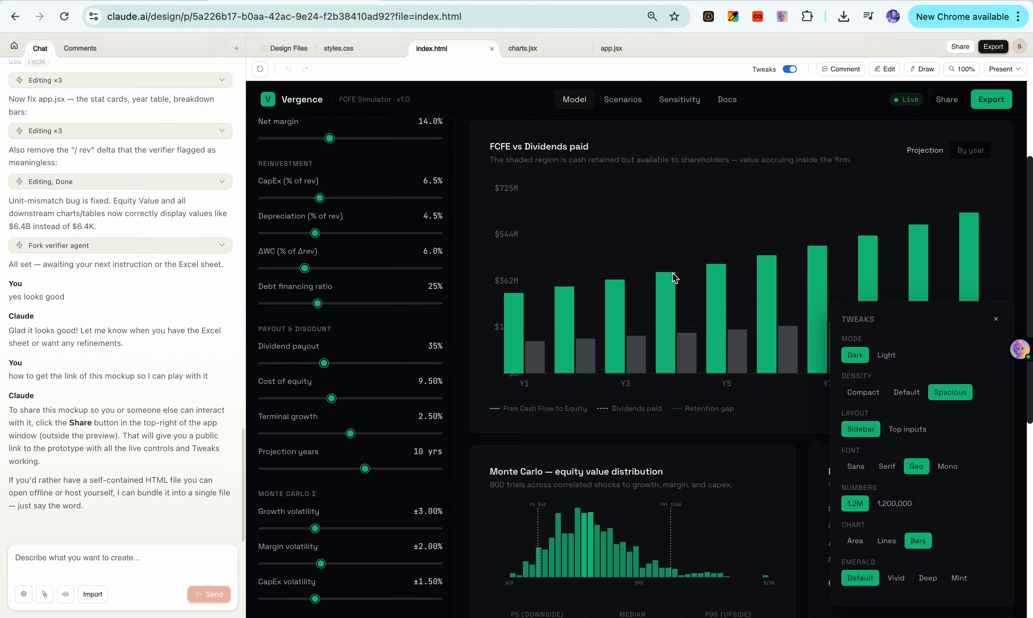
{"action": "left_click", "coordinate": [906, 396]}
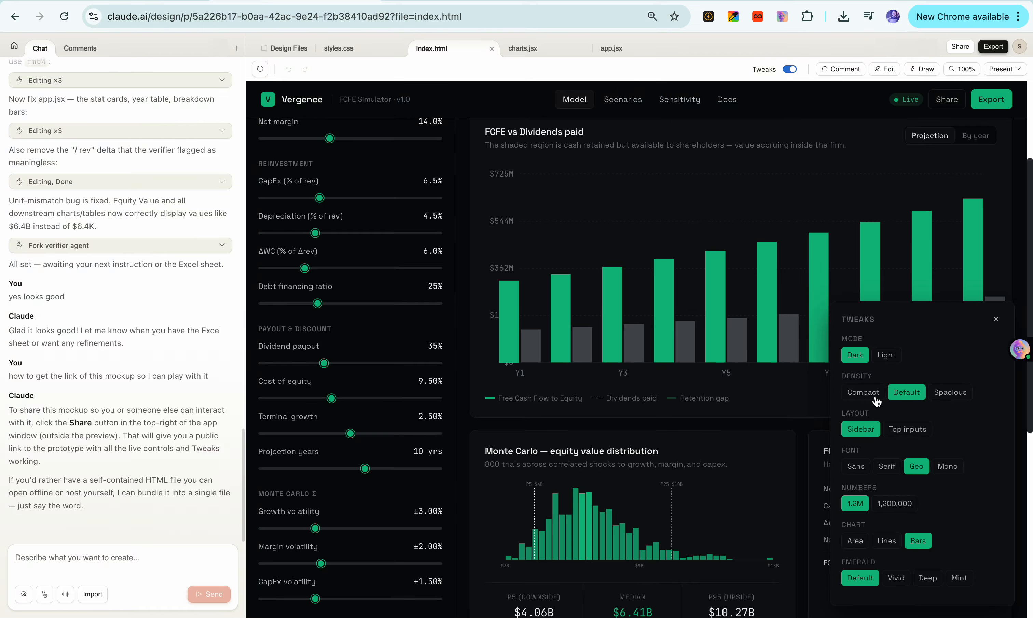
Step: Narrow the chat pane to widen the preview and review the charts down to the Monte Carlo bands
{"action": "scroll", "coordinate": [310, 271], "scroll_direction": "down", "scroll_amount": 1}
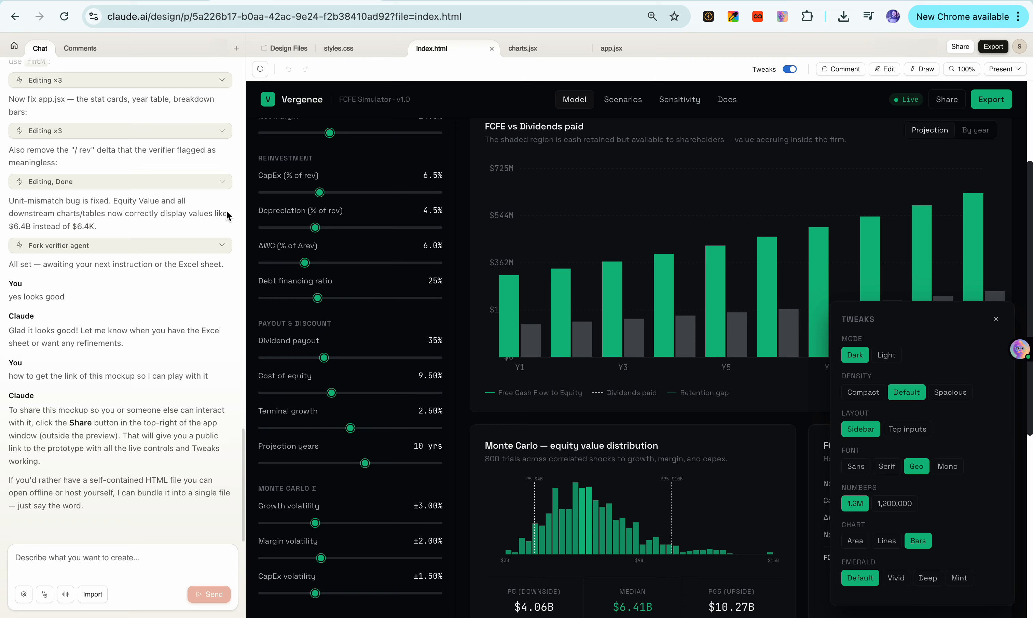
{"action": "left_click_drag", "start_coordinate": [246, 213], "coordinate": [108, 210]}
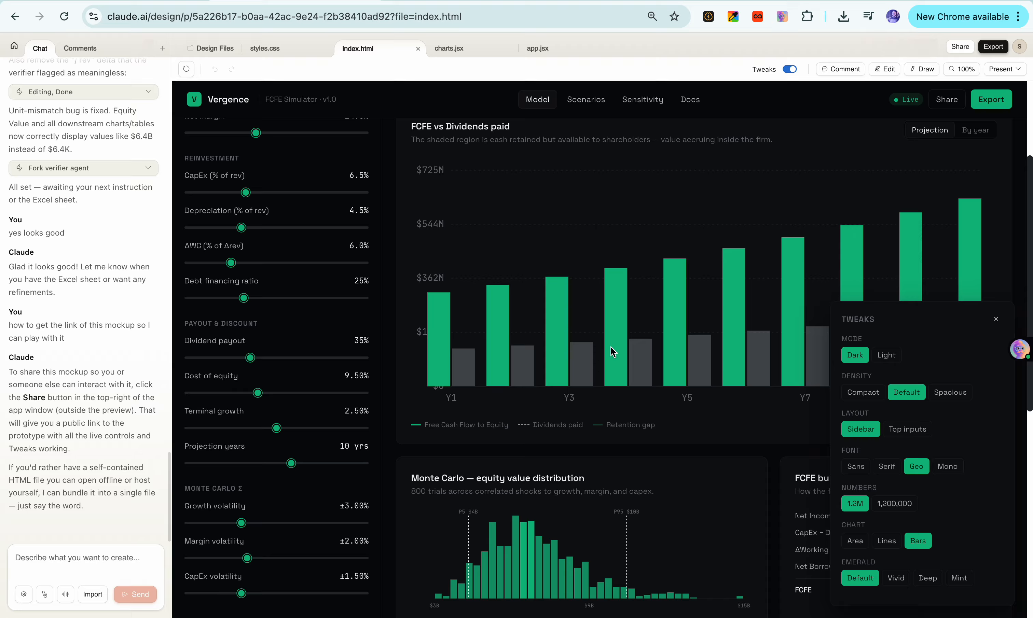
{"action": "scroll", "coordinate": [959, 529], "scroll_direction": "down", "scroll_amount": 6}
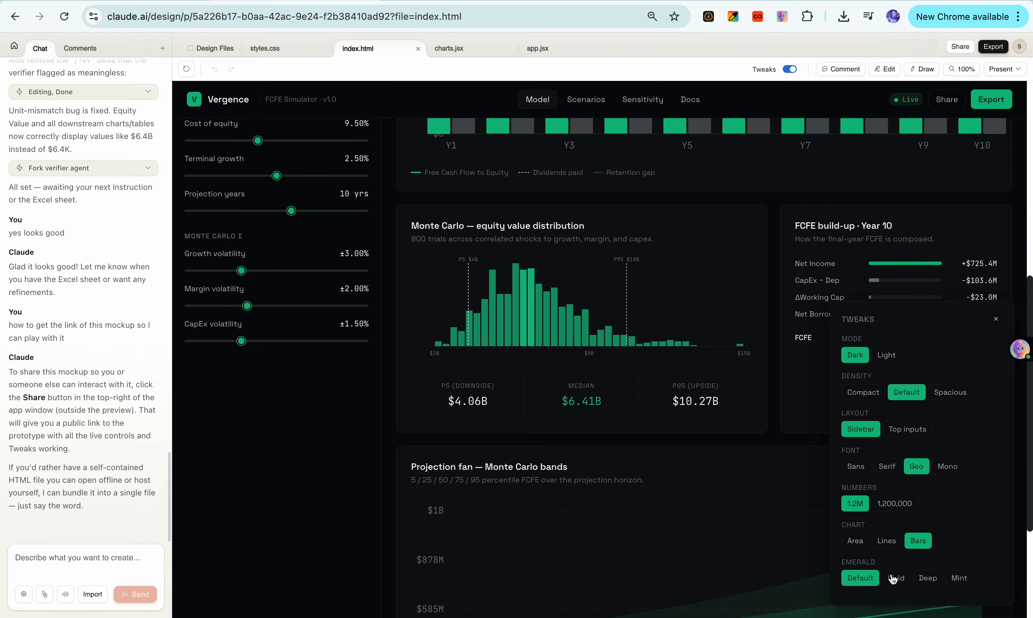
Step: Try the Vivid and Deep emerald shades and set the simulator's accent to Mint
{"action": "left_click", "coordinate": [897, 577]}
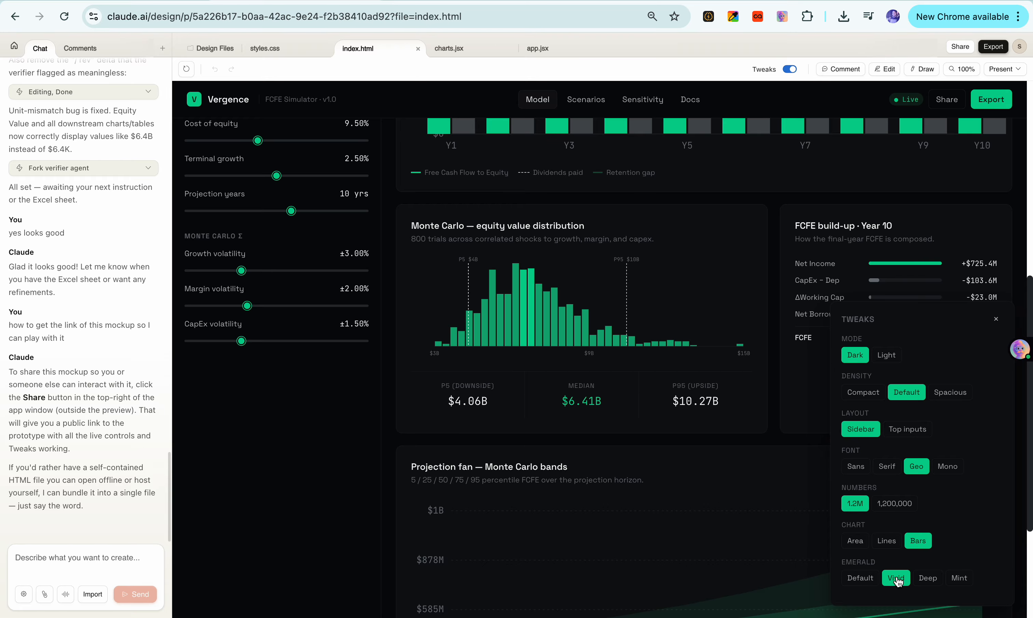
{"action": "left_click", "coordinate": [931, 579]}
{"action": "left_click", "coordinate": [958, 580]}
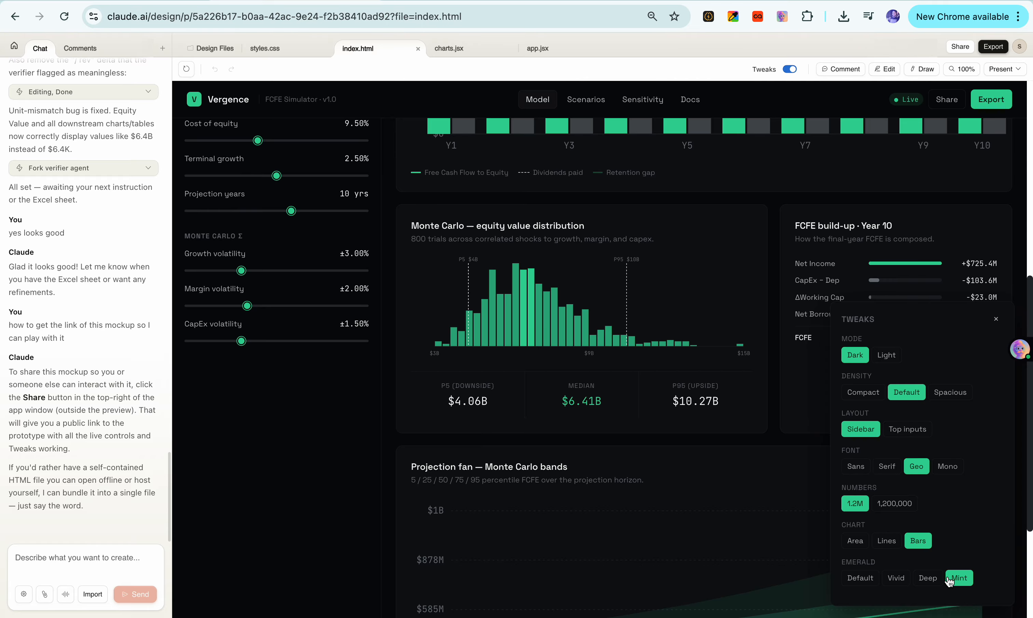
Step: Try the Growth and Mature scenarios in the simulator and select the Stress scenario
{"action": "scroll", "coordinate": [358, 398], "scroll_direction": "up", "scroll_amount": 6}
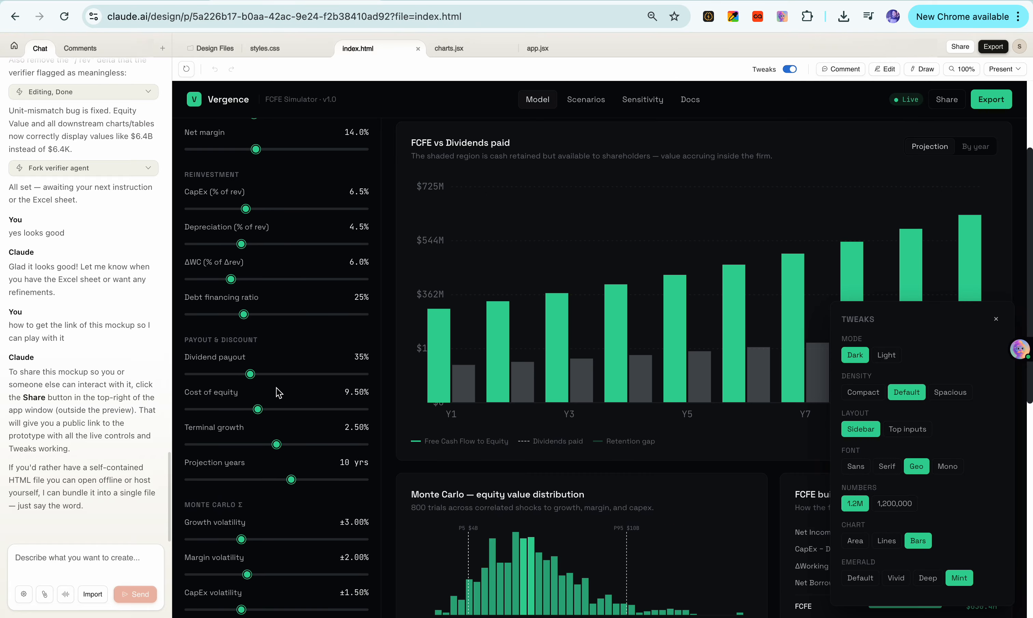
{"action": "scroll", "coordinate": [241, 296], "scroll_direction": "up", "scroll_amount": 3}
{"action": "left_click", "coordinate": [253, 159]}
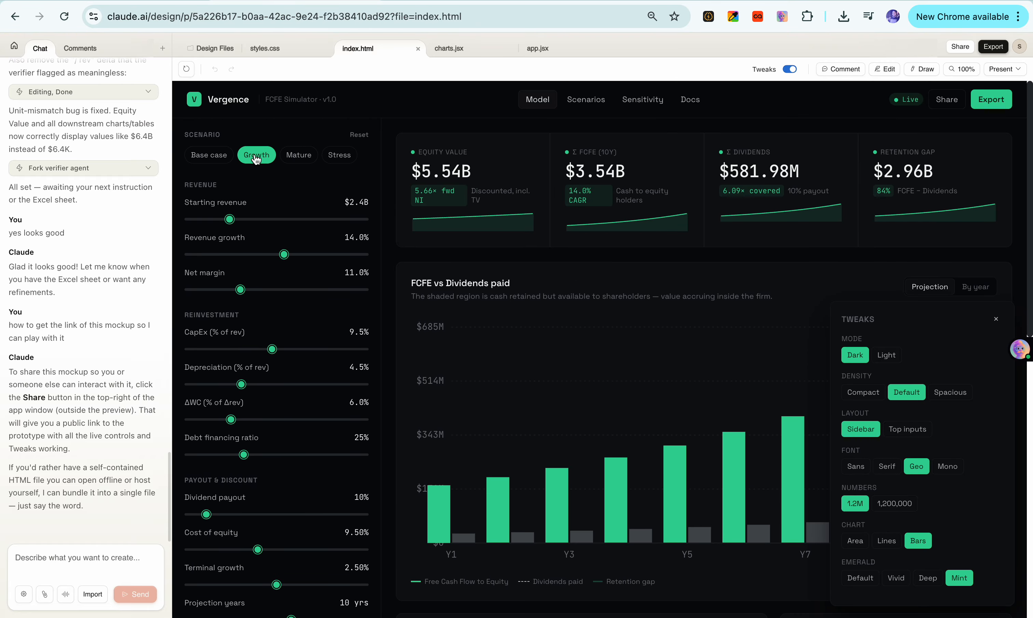
{"action": "left_click", "coordinate": [300, 163]}
{"action": "left_click", "coordinate": [338, 165]}
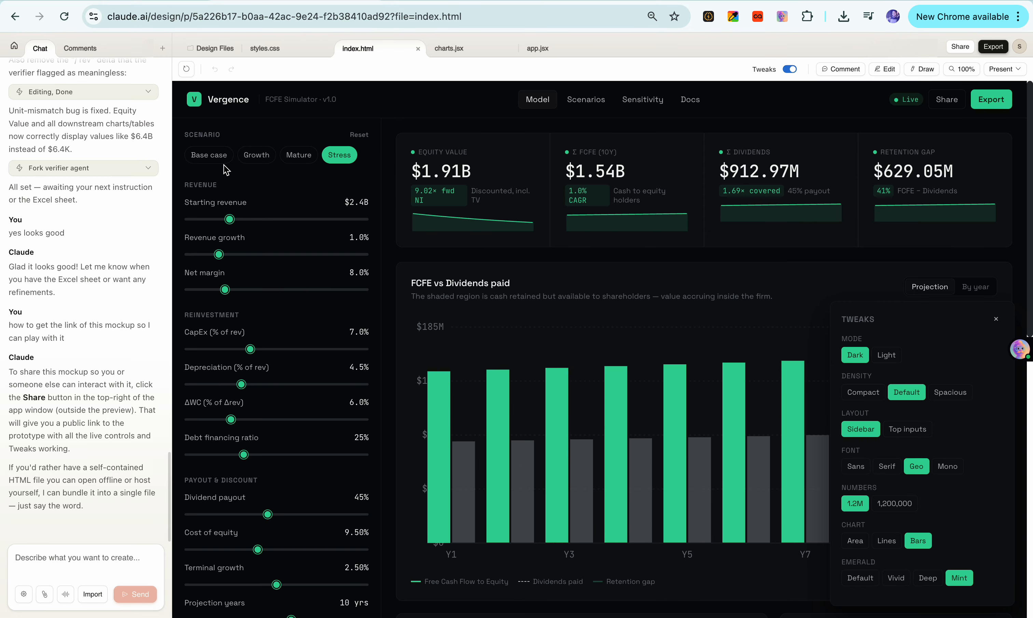
Step: Cycle through the Base case, Growth, Mature and Stress scenarios, and reset the simulator to Base case
{"action": "left_click", "coordinate": [224, 165]}
{"action": "left_click", "coordinate": [263, 161]}
{"action": "left_click", "coordinate": [305, 162]}
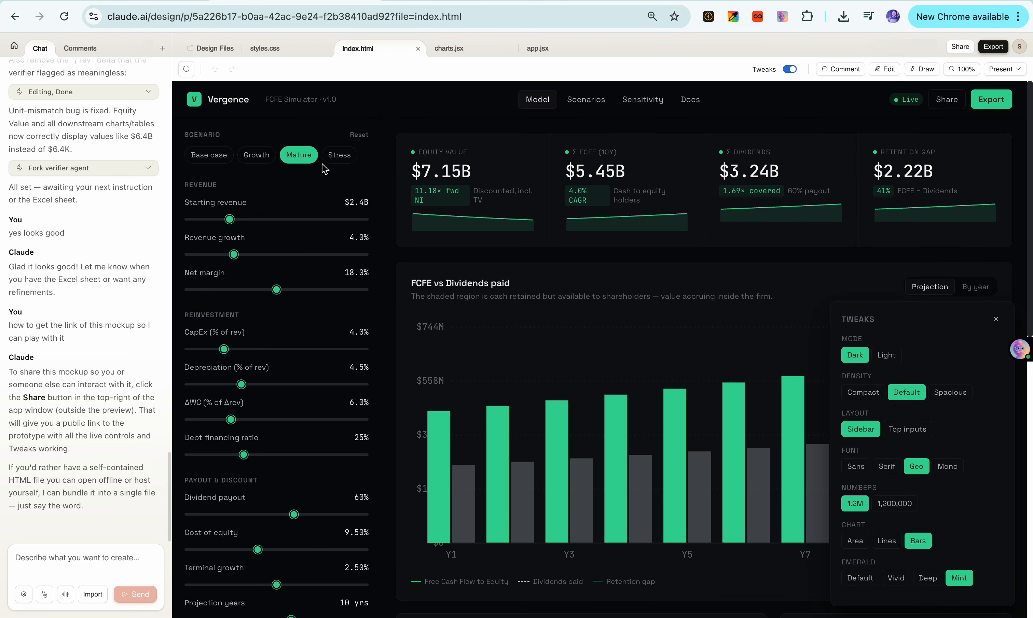
{"action": "left_click", "coordinate": [341, 166]}
{"action": "left_click", "coordinate": [360, 137]}
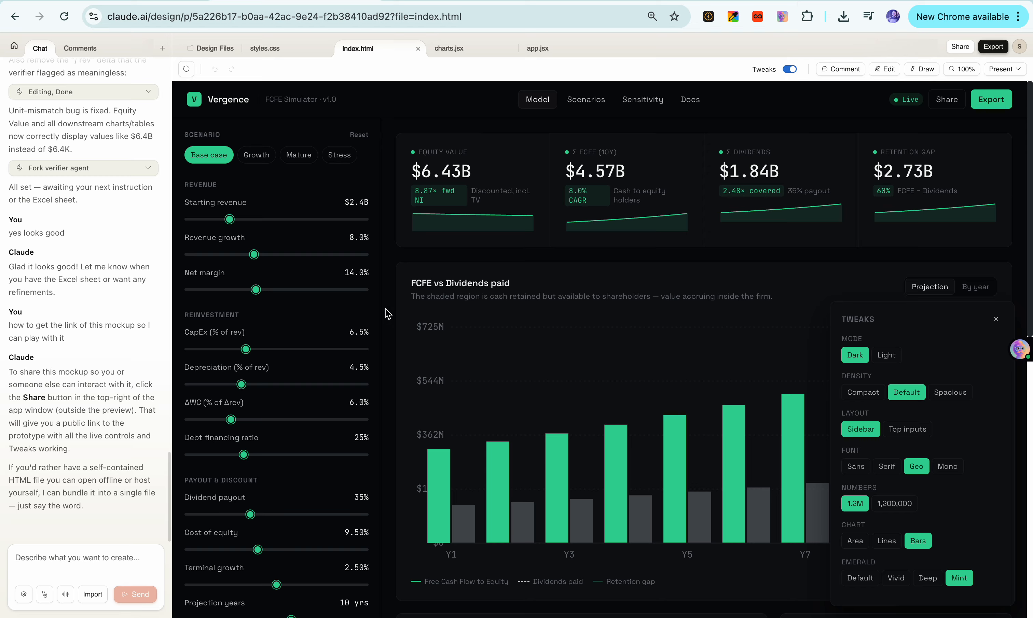
{"action": "scroll", "coordinate": [764, 322], "scroll_direction": "down", "scroll_amount": 5}
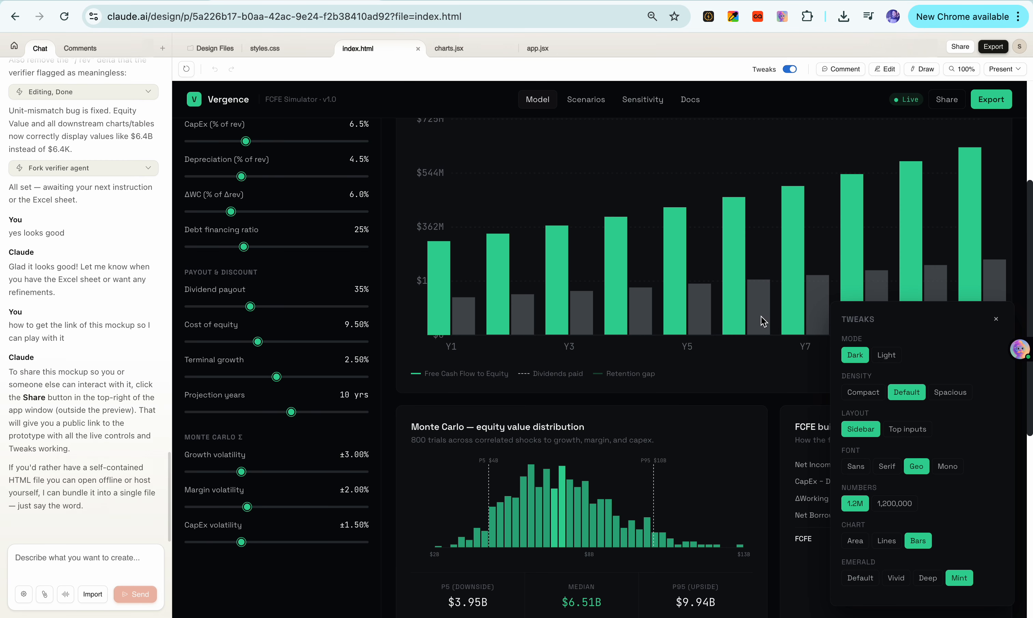
{"action": "scroll", "coordinate": [515, 285], "scroll_direction": "up", "scroll_amount": 5}
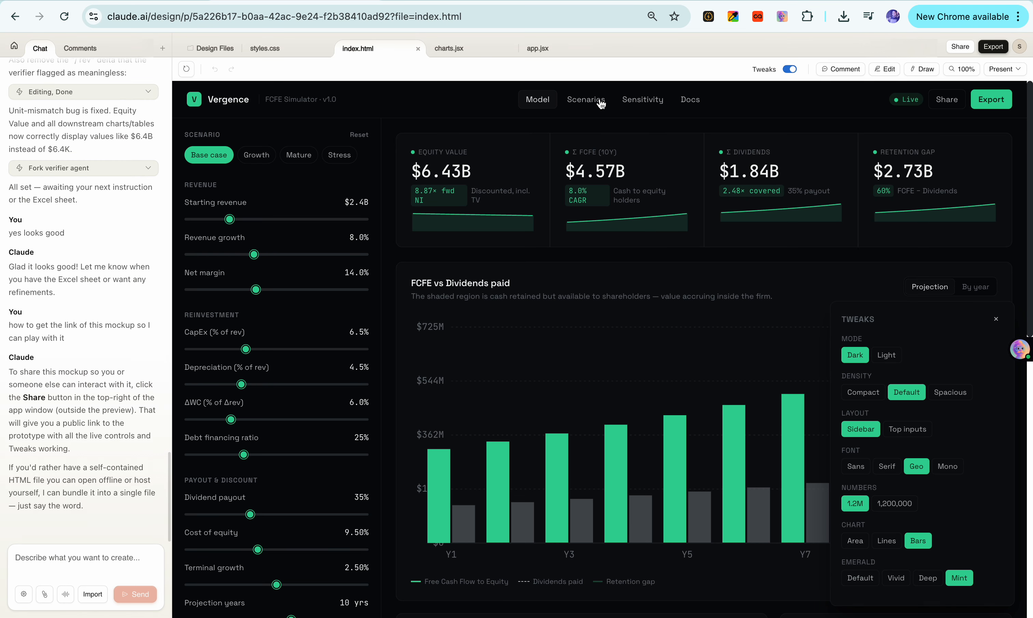
Step: Save the comment "I don't need the equity card here" on the Equity Value card
{"action": "left_click", "coordinate": [841, 69]}
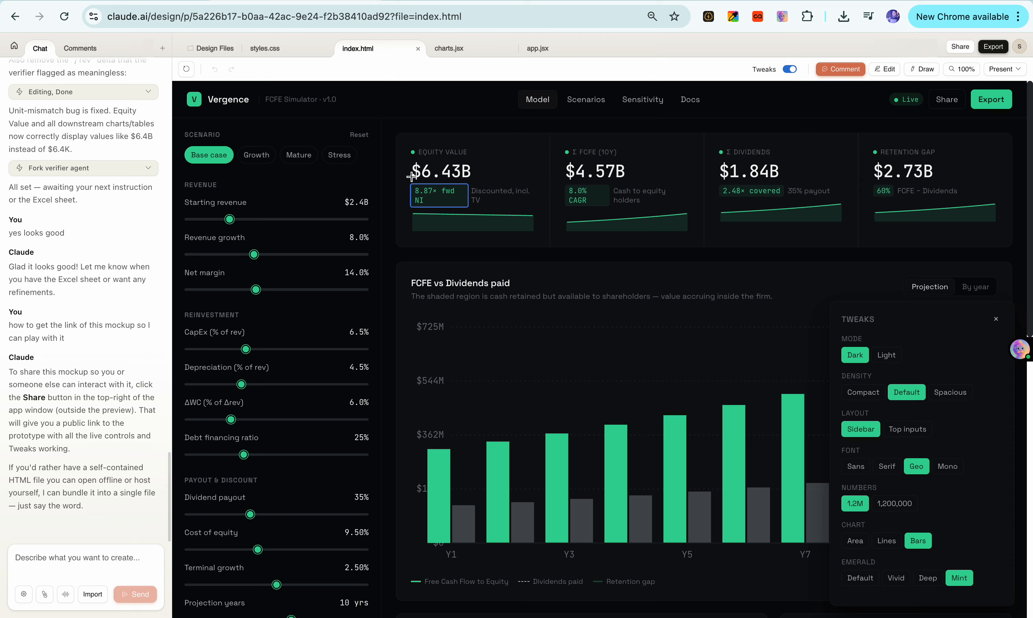
{"action": "left_click", "coordinate": [400, 134]}
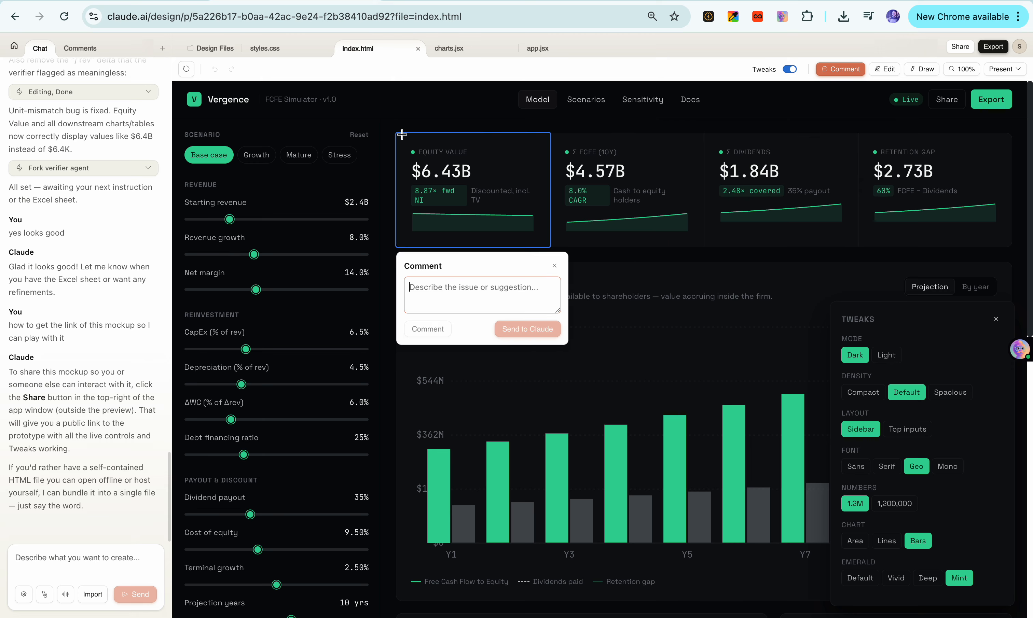
{"action": "type", "text": "I do"}
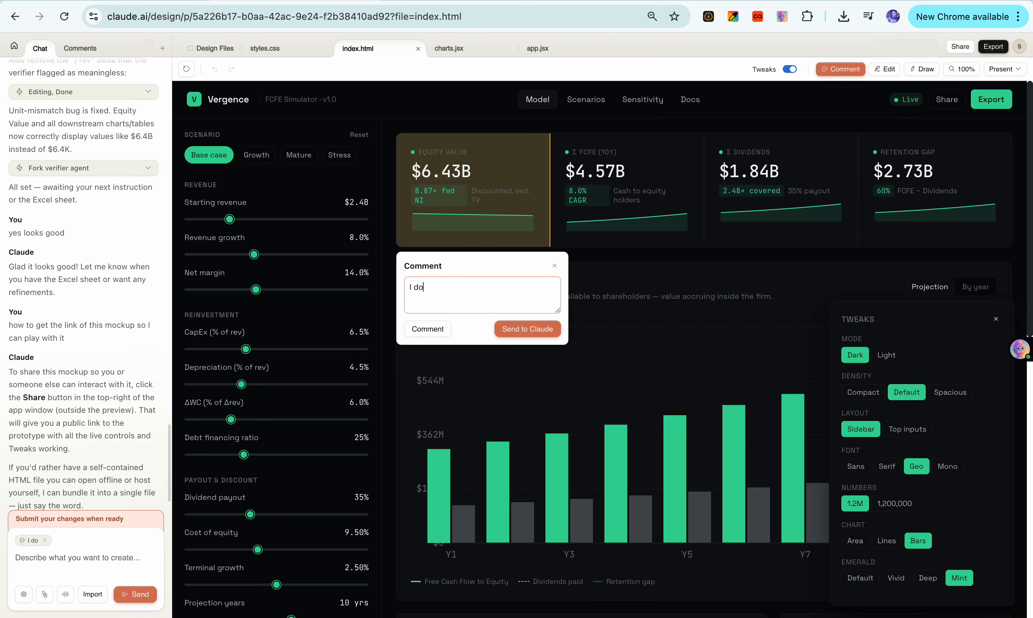
{"action": "type", "text": "n't need the equi"}
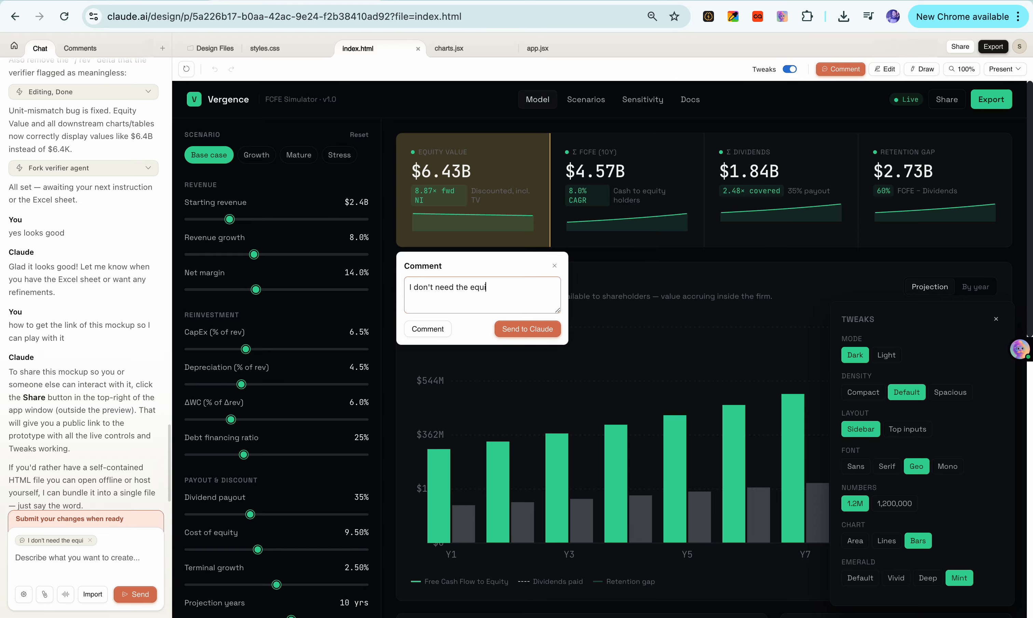
{"action": "type", "text": "ty card here"}
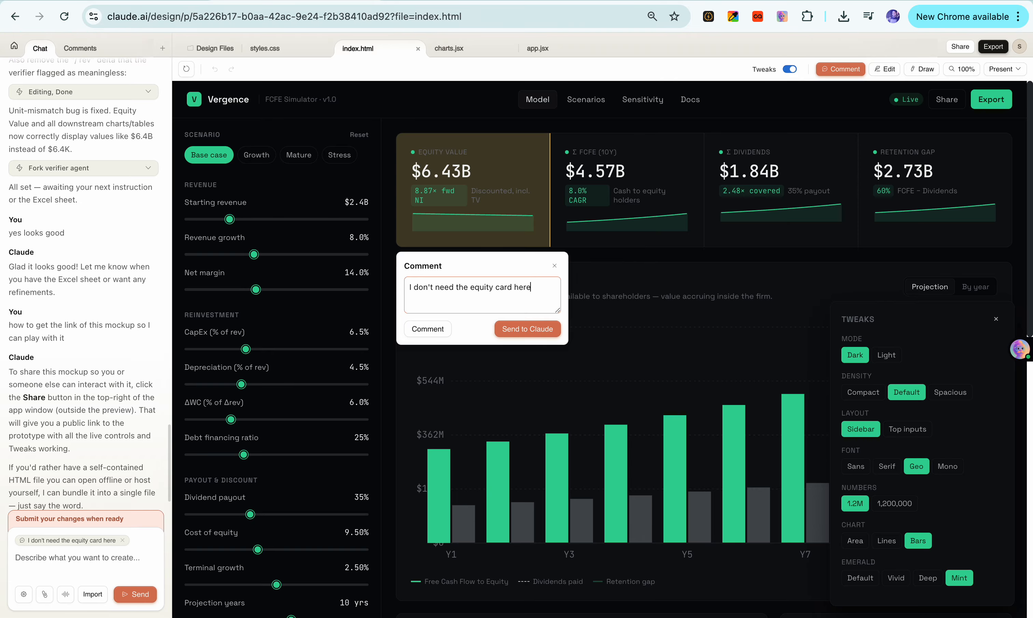
{"action": "left_click", "coordinate": [427, 329]}
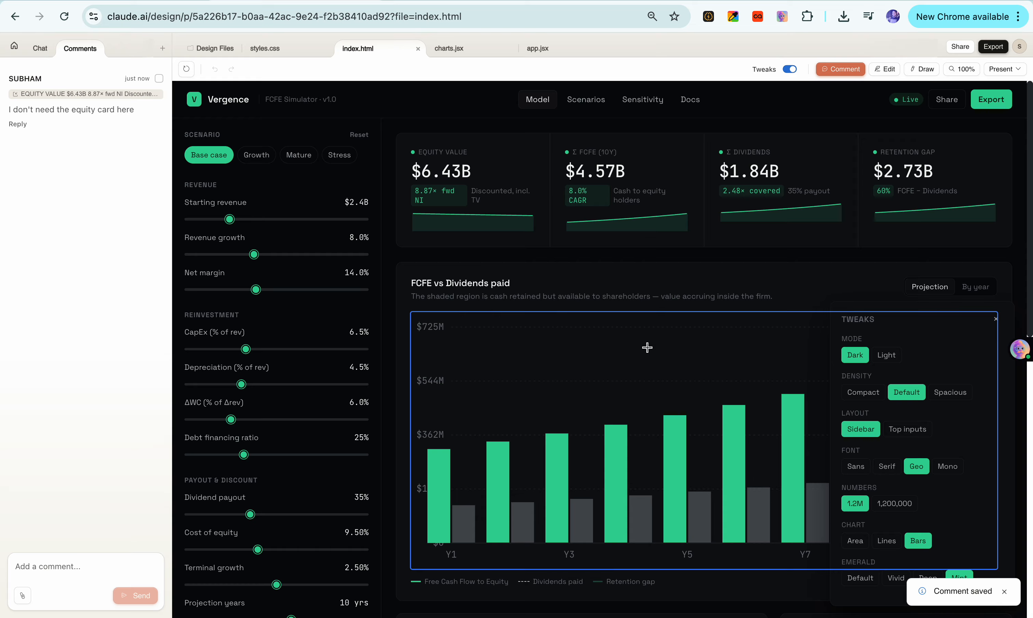
Step: Send Claude the comment "Update this to Something else" on the Equity Value card
{"action": "left_click", "coordinate": [501, 142]}
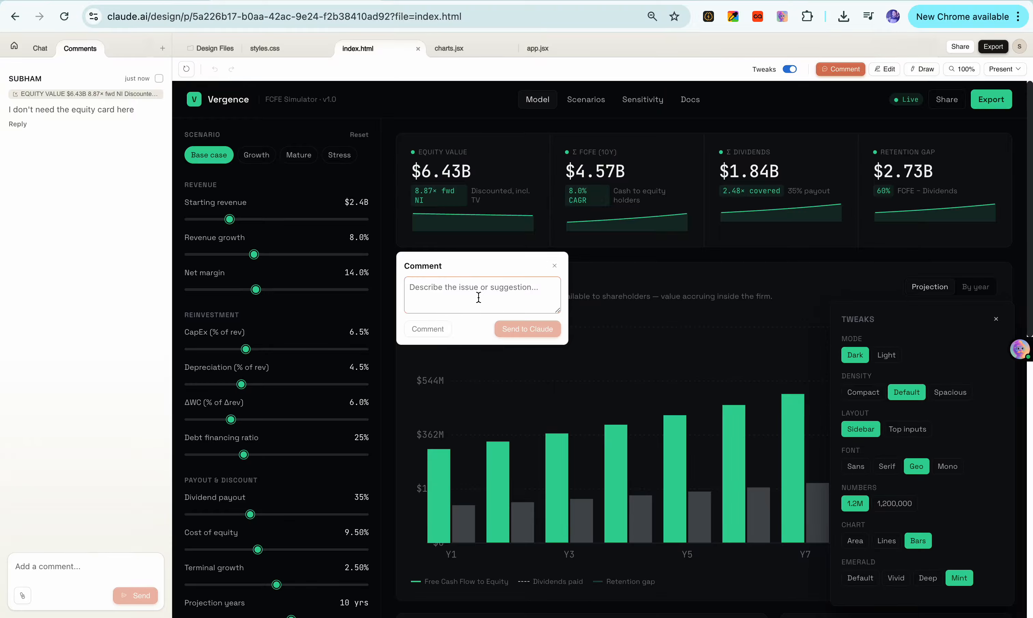
{"action": "type", "text": "Update this to"}
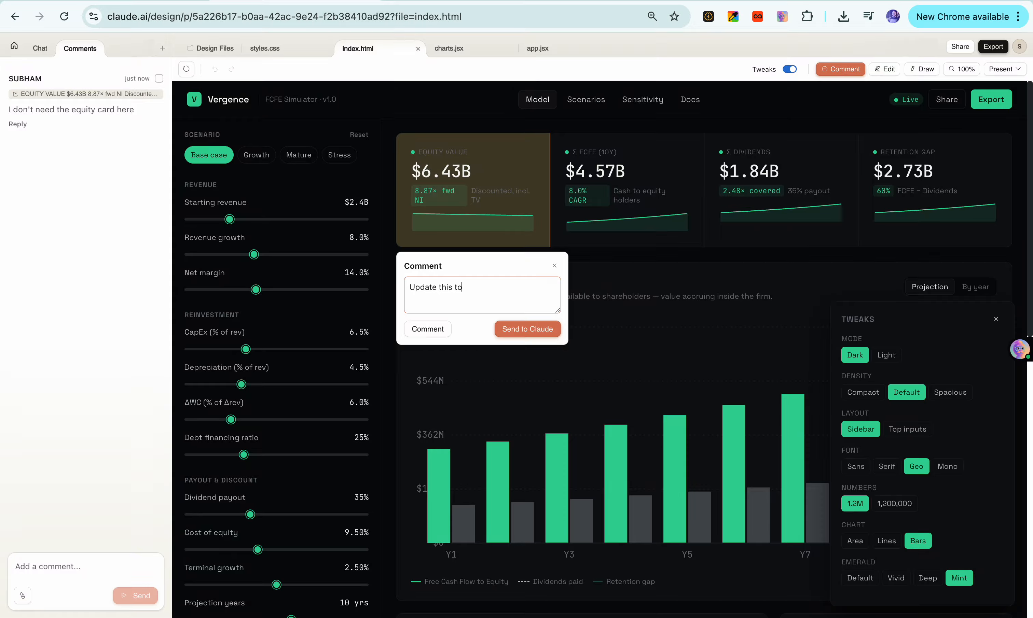
{"action": "key", "text": "Caps_Lock"}
{"action": "type", "text": "Something else"}
{"action": "left_click", "coordinate": [532, 328]}
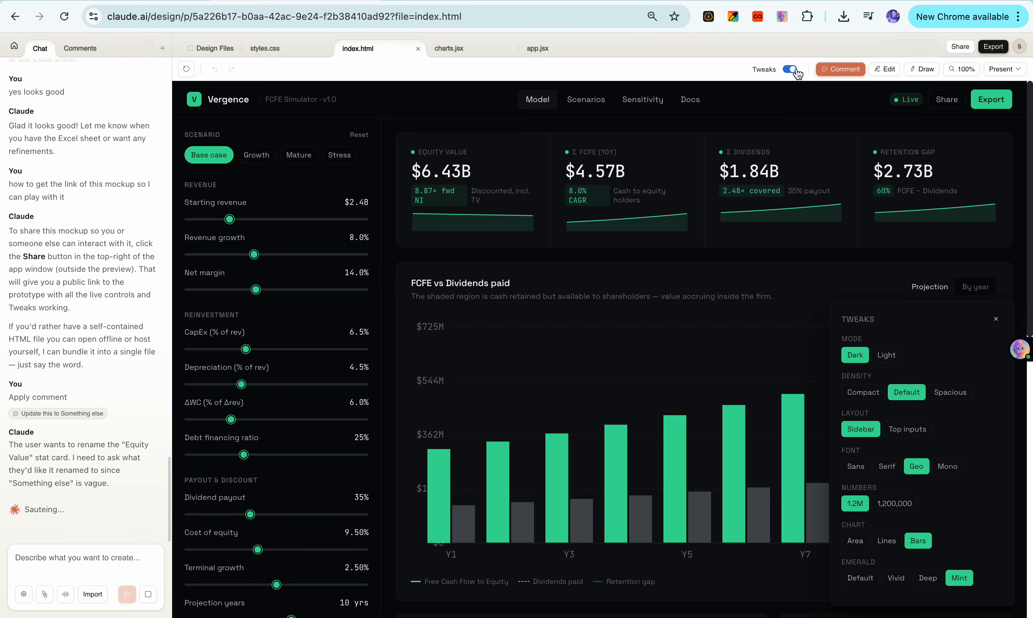
Step: View the page's edit settings, and try freehand Draw strokes over the simulator preview, undoing them all
{"action": "left_click", "coordinate": [888, 70]}
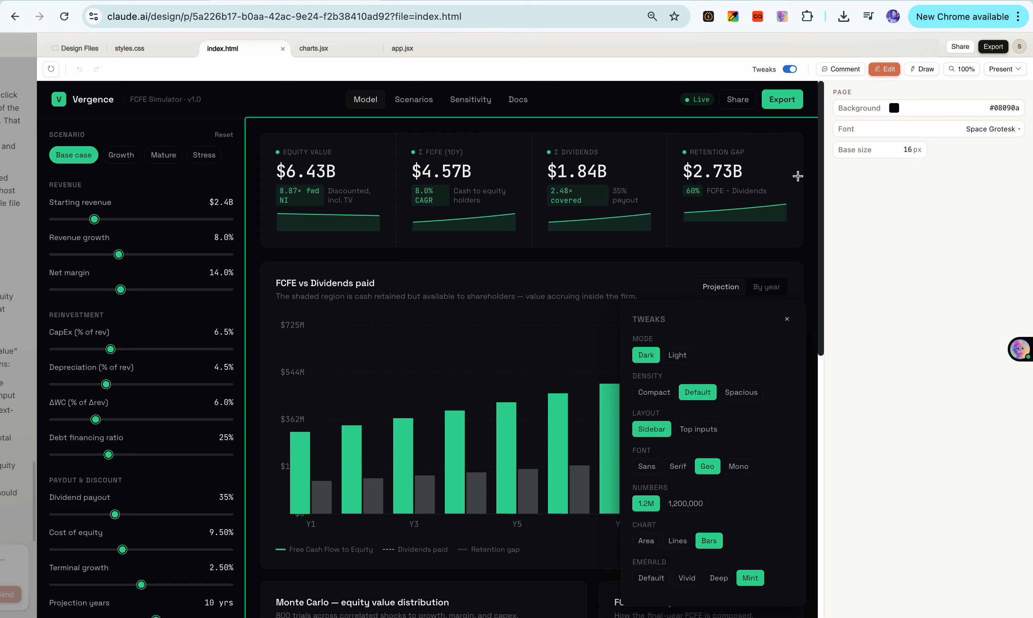
{"action": "left_click", "coordinate": [922, 69]}
{"action": "left_click_drag", "start_coordinate": [606, 257], "coordinate": [857, 258]}
{"action": "left_click_drag", "start_coordinate": [707, 252], "coordinate": [677, 373]}
{"action": "left_click_drag", "start_coordinate": [589, 296], "coordinate": [868, 380]}
{"action": "key", "text": "super+z"}
{"action": "key", "text": "super+z"}
{"action": "key", "text": "super+z"}
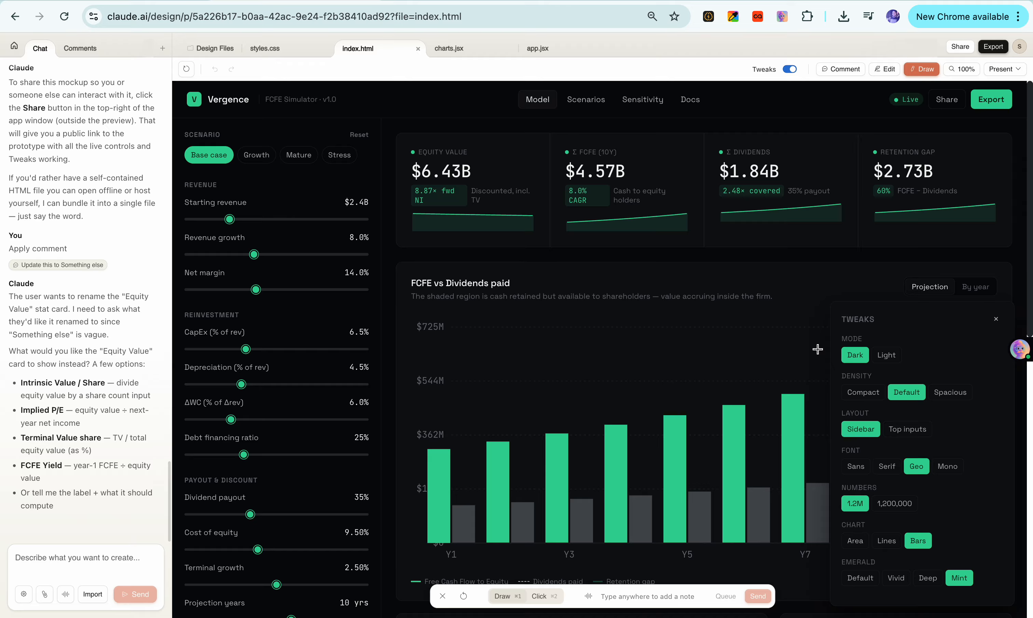
Step: Present the simulator in fullscreen, trying the Growth and Stress scenarios and reviewing the charts before exiting
{"action": "left_click", "coordinate": [996, 74]}
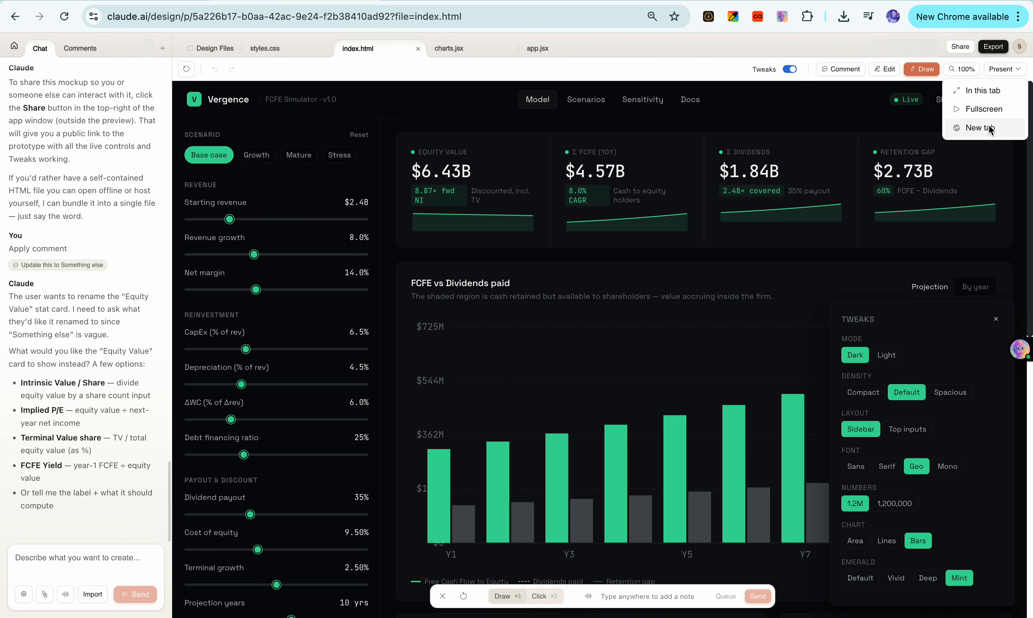
{"action": "left_click", "coordinate": [982, 109]}
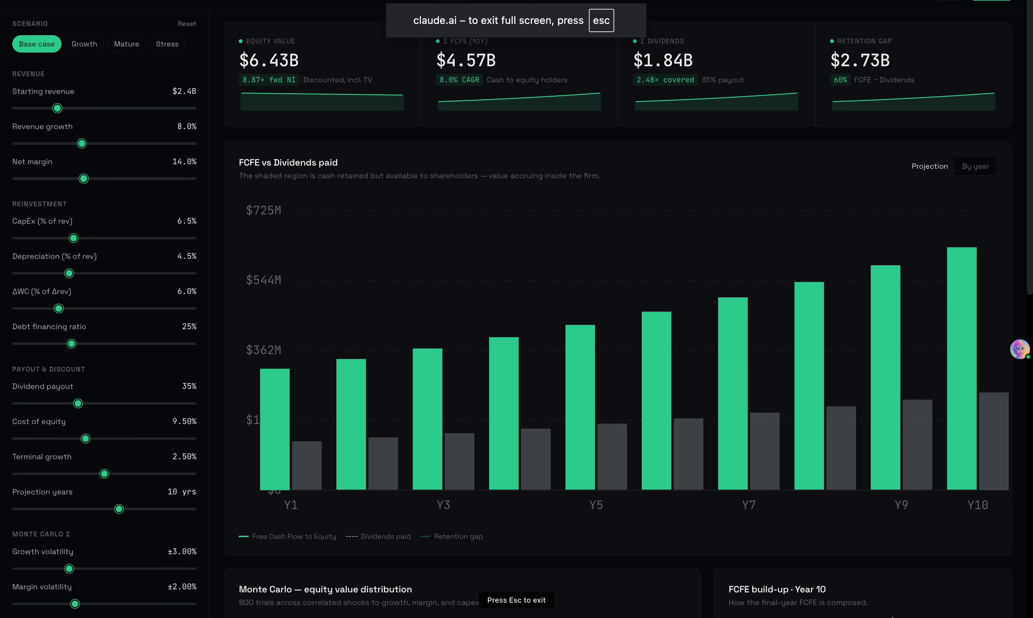
{"action": "left_click", "coordinate": [87, 50]}
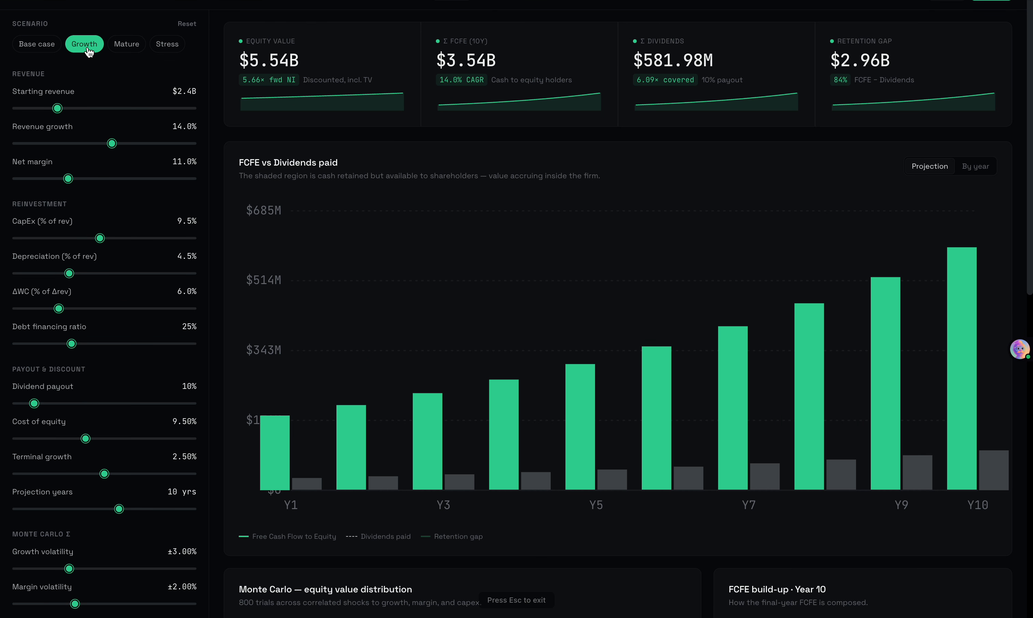
{"action": "left_click", "coordinate": [153, 48]}
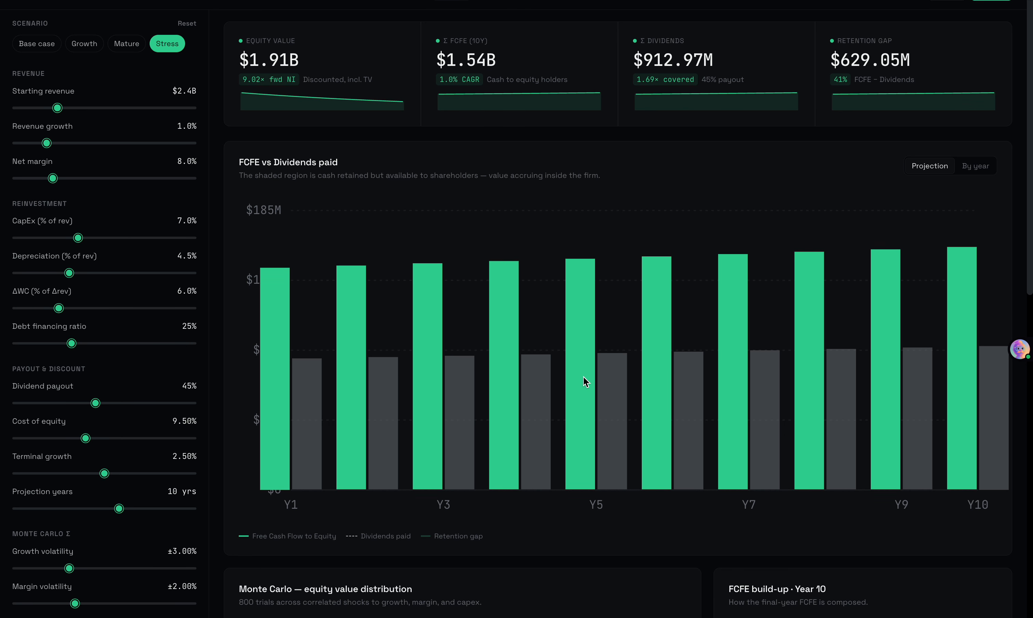
{"action": "scroll", "coordinate": [585, 381], "scroll_direction": "down", "scroll_amount": 10}
{"action": "key", "text": "Escape"}
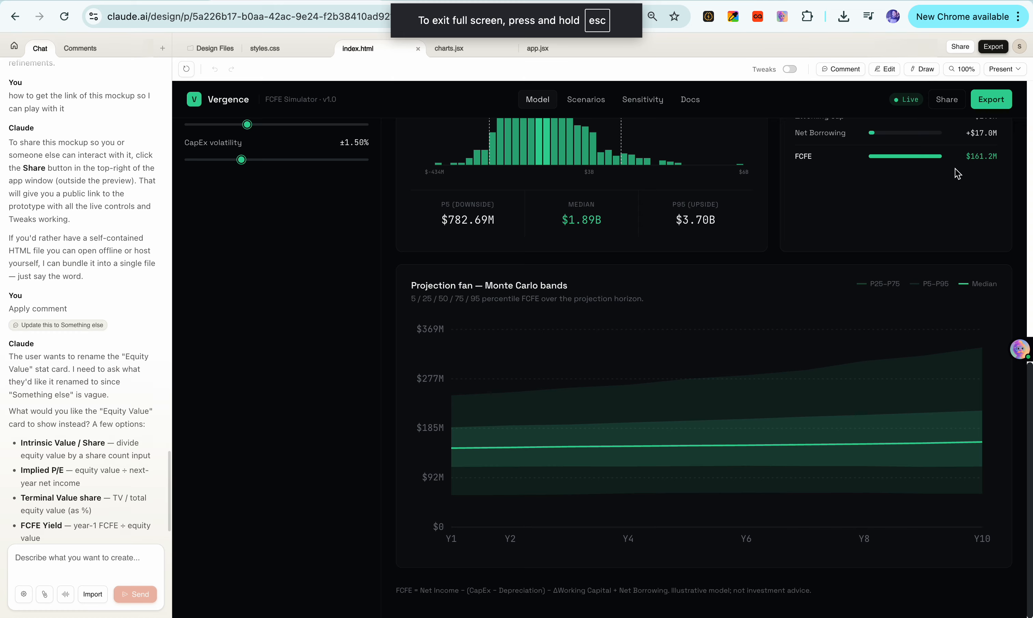
Step: Copy the Claude Code handoff command for implementing index.html and close the handoff dialog
{"action": "left_click", "coordinate": [1005, 50]}
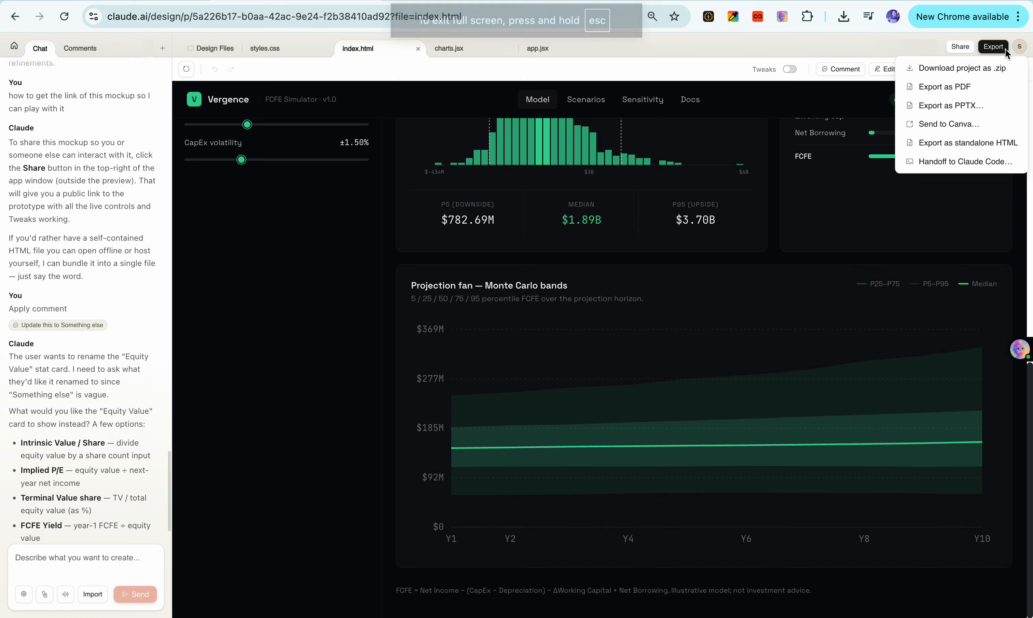
{"action": "left_click", "coordinate": [962, 164]}
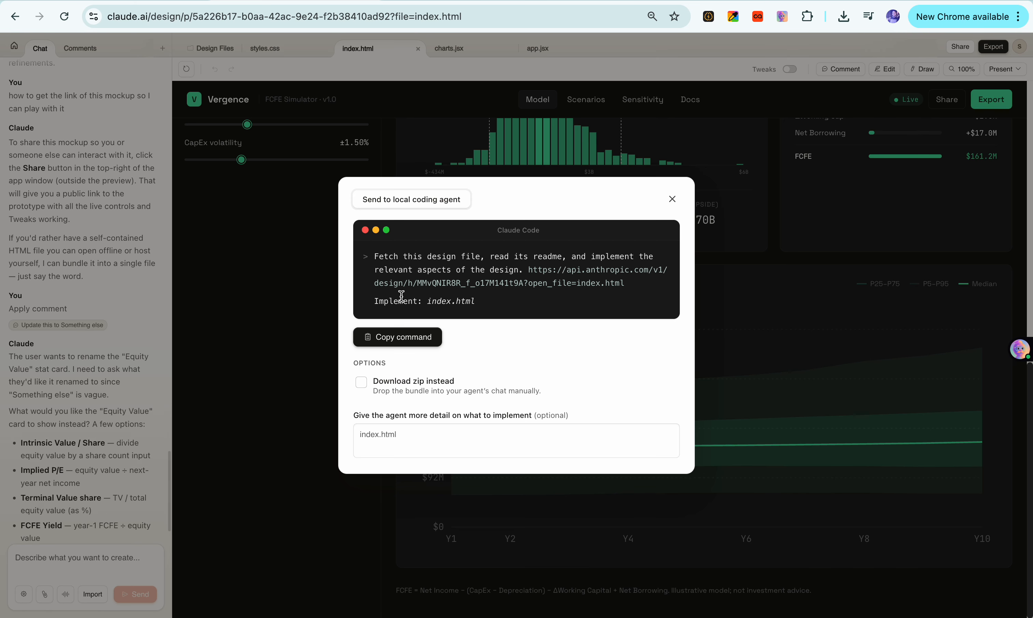
{"action": "left_click", "coordinate": [424, 338]}
{"action": "left_click", "coordinate": [672, 199]}
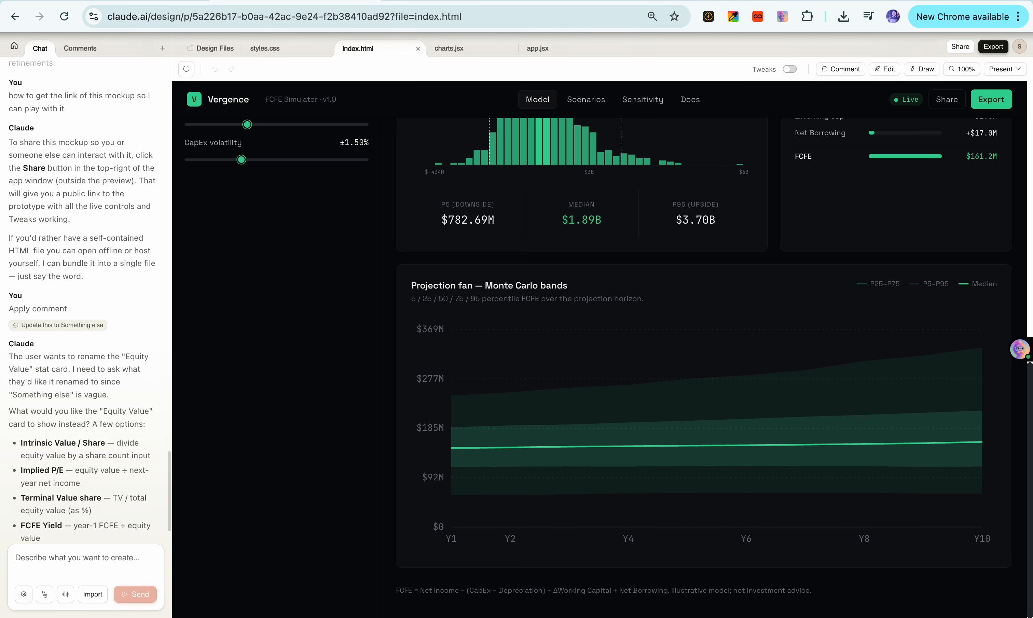